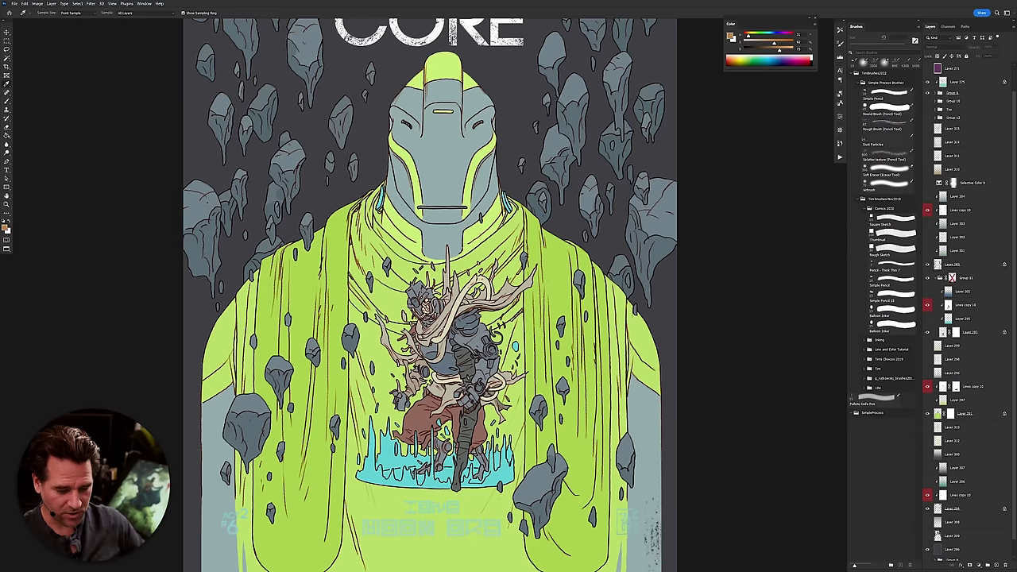
Inspect the warrior in the flat-coloured green cover, and toggle the visibility of Layer 312 in the orange cover.
{"action": "scroll", "coordinate": [441, 319], "scroll_direction": "up", "scroll_amount": 5}
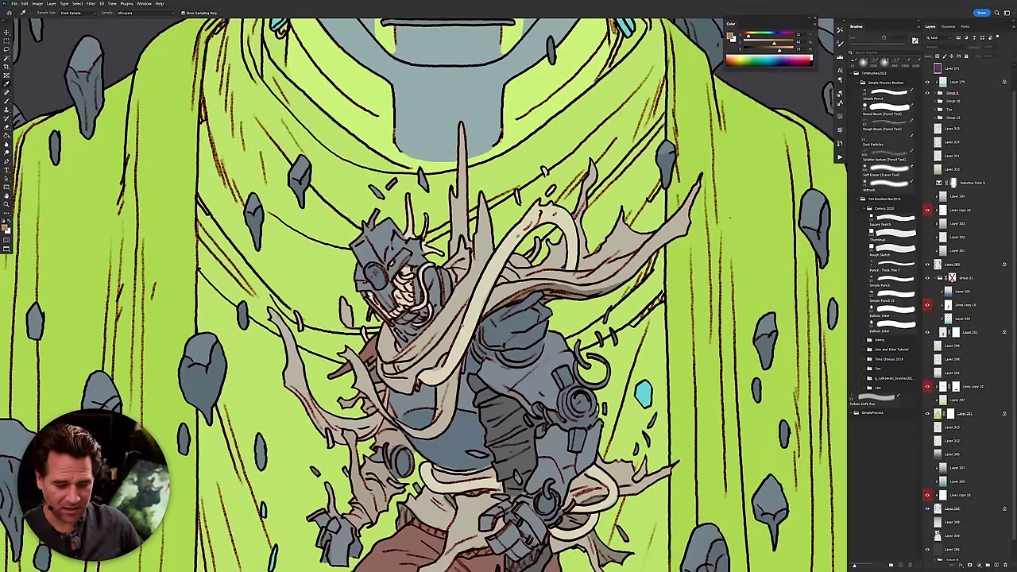
{"action": "scroll", "coordinate": [421, 293], "scroll_direction": "down", "scroll_amount": 3}
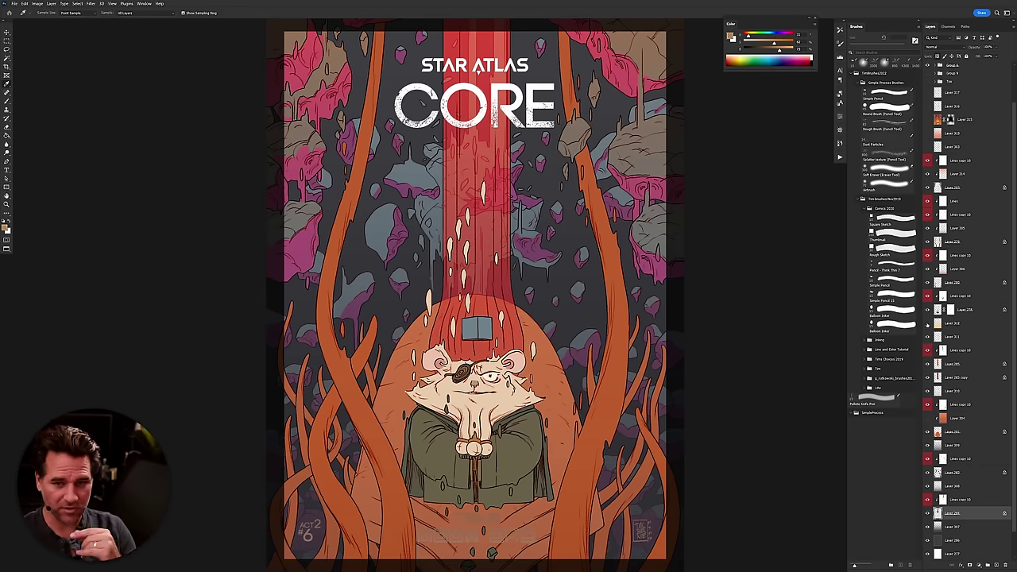
{"action": "left_click", "coordinate": [927, 322]}
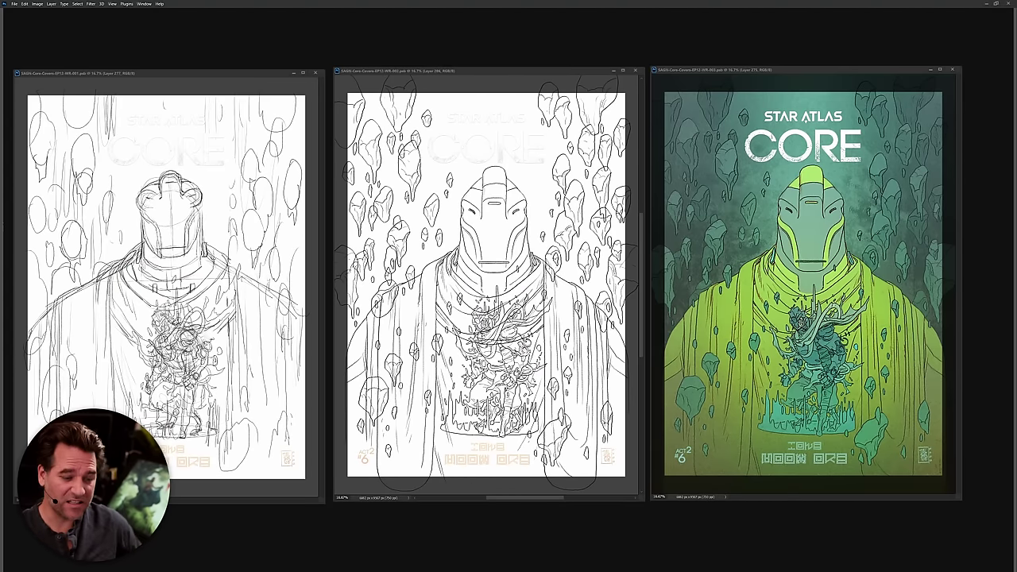
Line up the rough sketch, line art and final colour document windows side by side in one even row.
{"action": "left_click_drag", "start_coordinate": [165, 74], "coordinate": [161, 25]}
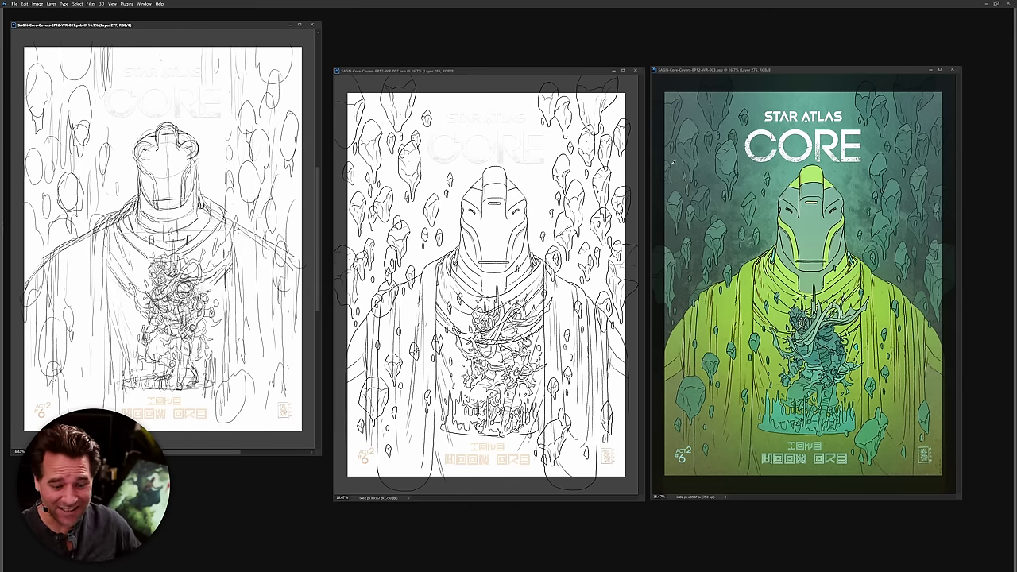
{"action": "left_click_drag", "start_coordinate": [509, 70], "coordinate": [502, 30]}
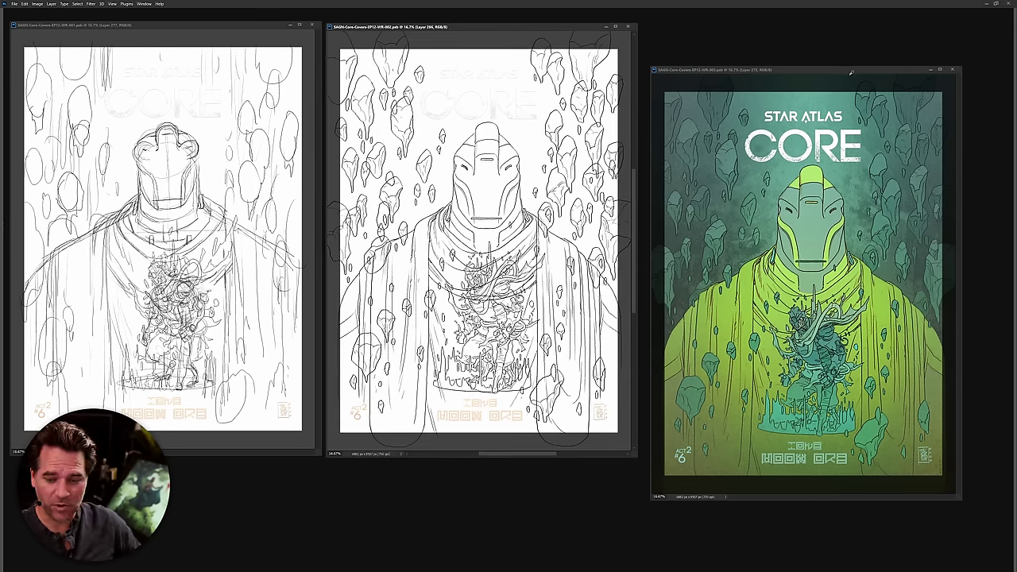
{"action": "left_click_drag", "start_coordinate": [846, 72], "coordinate": [840, 27]}
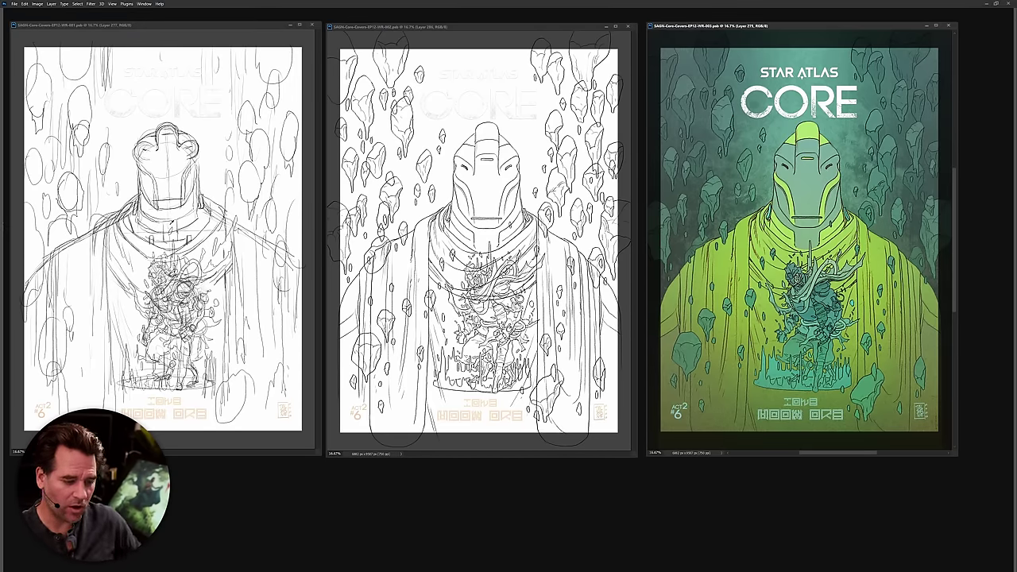
Examine the rough sketch's helmet and chest figure up close, and compare the whole sketch with the line art and colour versions.
{"action": "left_click", "coordinate": [207, 132]}
{"action": "scroll", "coordinate": [167, 224], "scroll_direction": "up", "scroll_amount": 5}
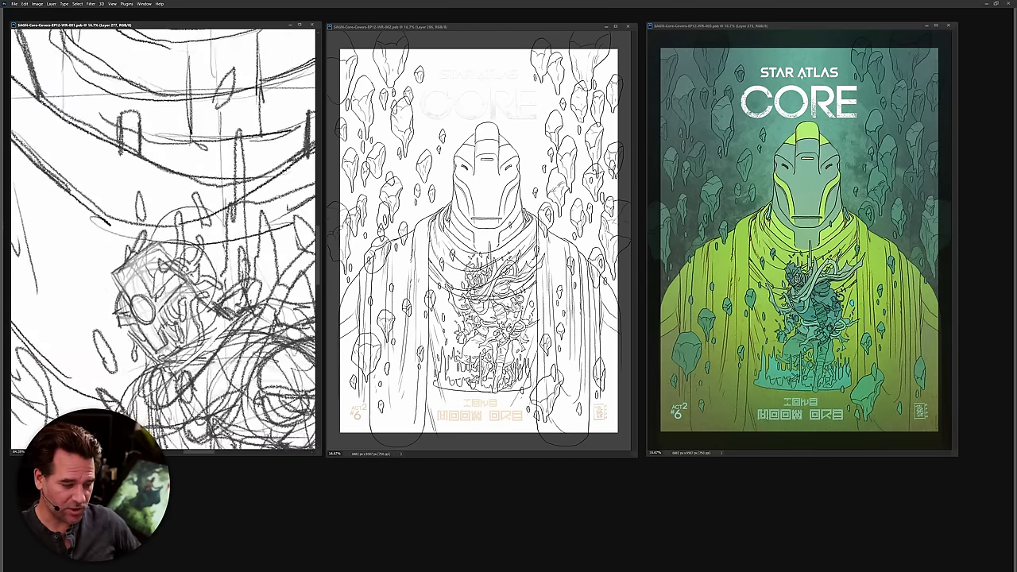
{"action": "scroll", "coordinate": [176, 254], "scroll_direction": "down", "scroll_amount": 2}
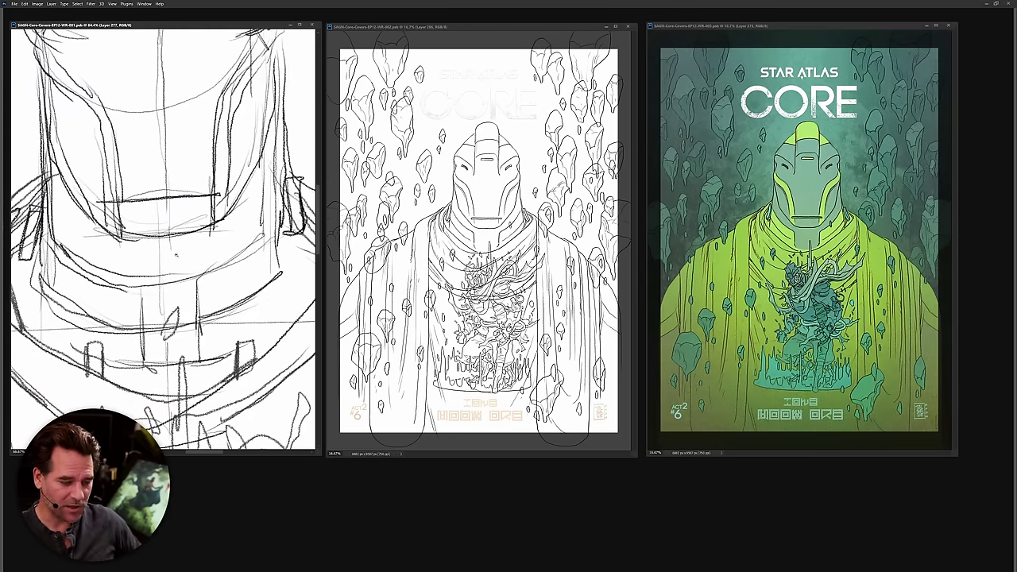
{"action": "scroll", "coordinate": [177, 255], "scroll_direction": "down", "scroll_amount": 5}
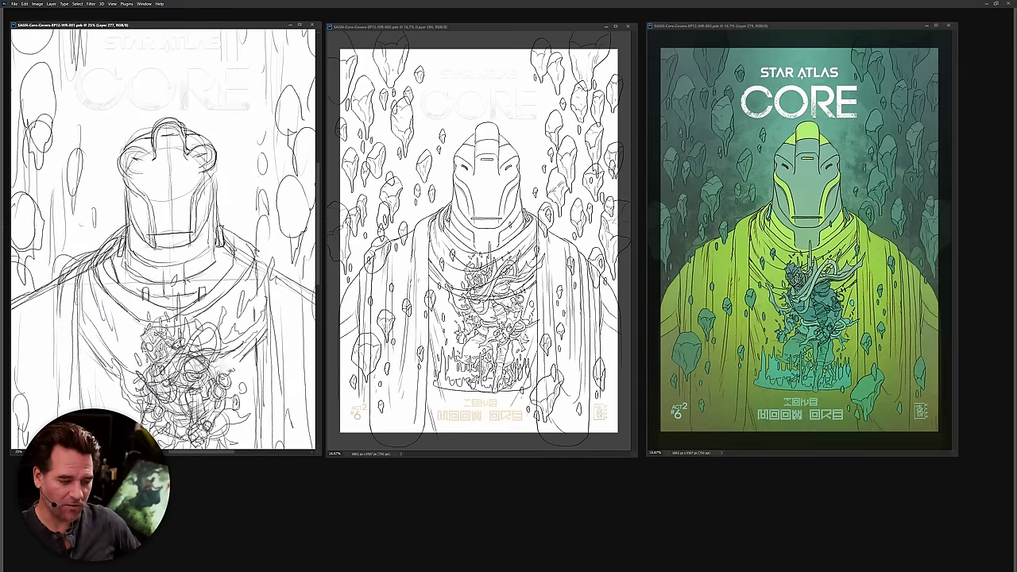
{"action": "scroll", "coordinate": [177, 255], "scroll_direction": "down", "scroll_amount": 1}
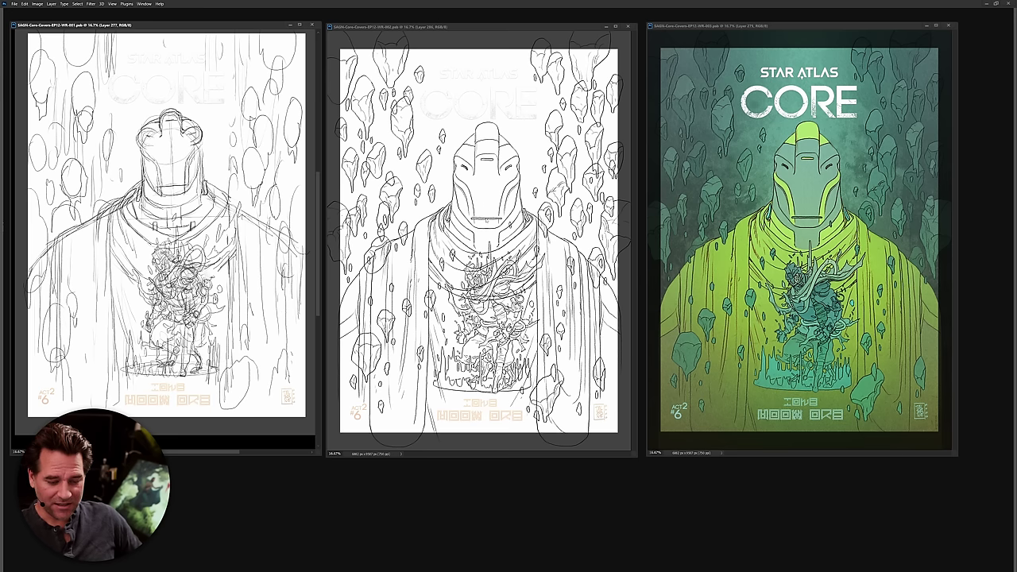
{"action": "left_click_drag", "start_coordinate": [486, 221], "coordinate": [480, 217]}
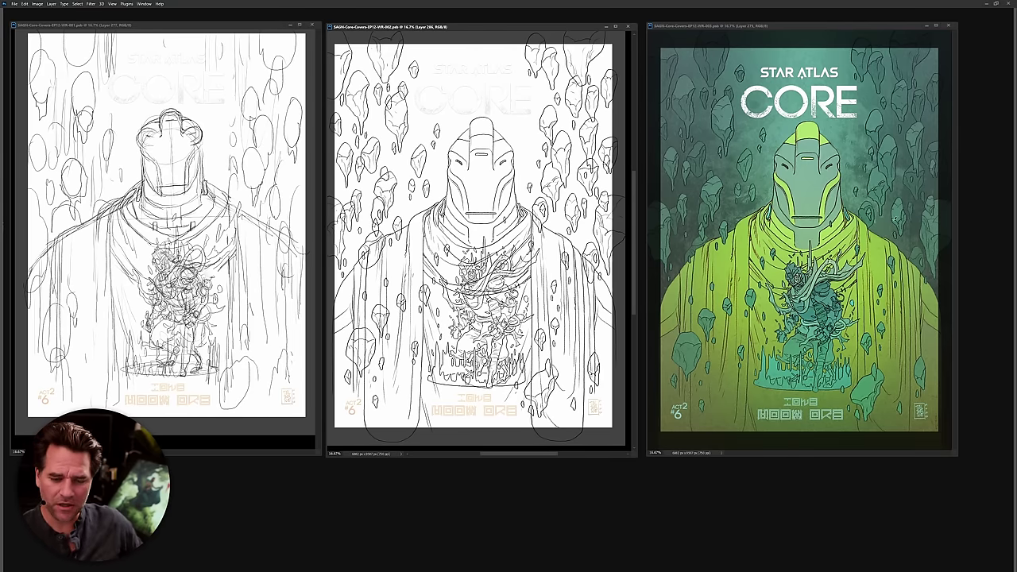
{"action": "left_click_drag", "start_coordinate": [761, 26], "coordinate": [701, 44]}
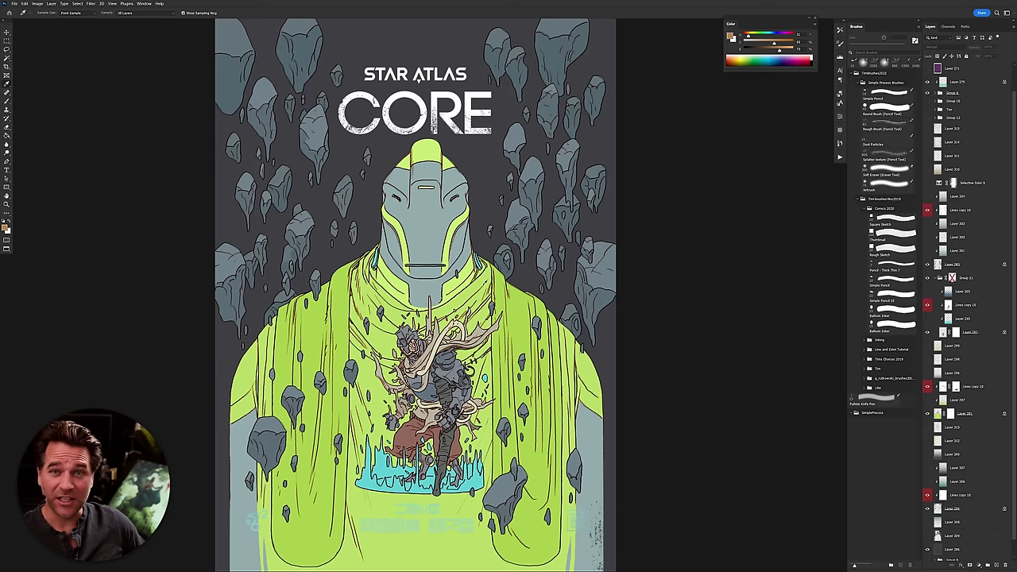
Examine the flat colours and line work of the warrior, the robe and the floating rocks at close and full range.
{"action": "scroll", "coordinate": [390, 353], "scroll_direction": "up", "scroll_amount": 6}
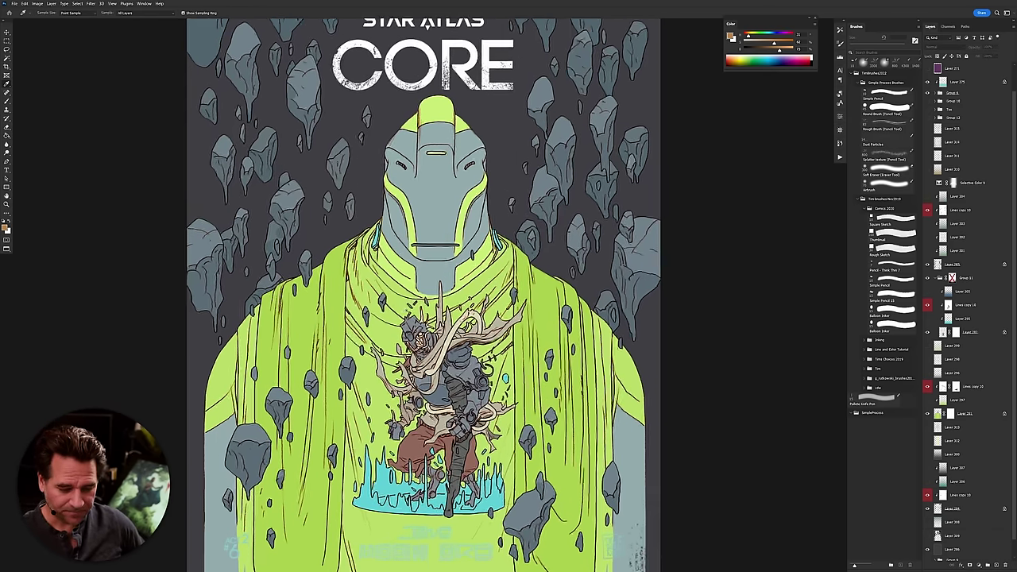
{"action": "scroll", "coordinate": [441, 286], "scroll_direction": "down", "scroll_amount": 6}
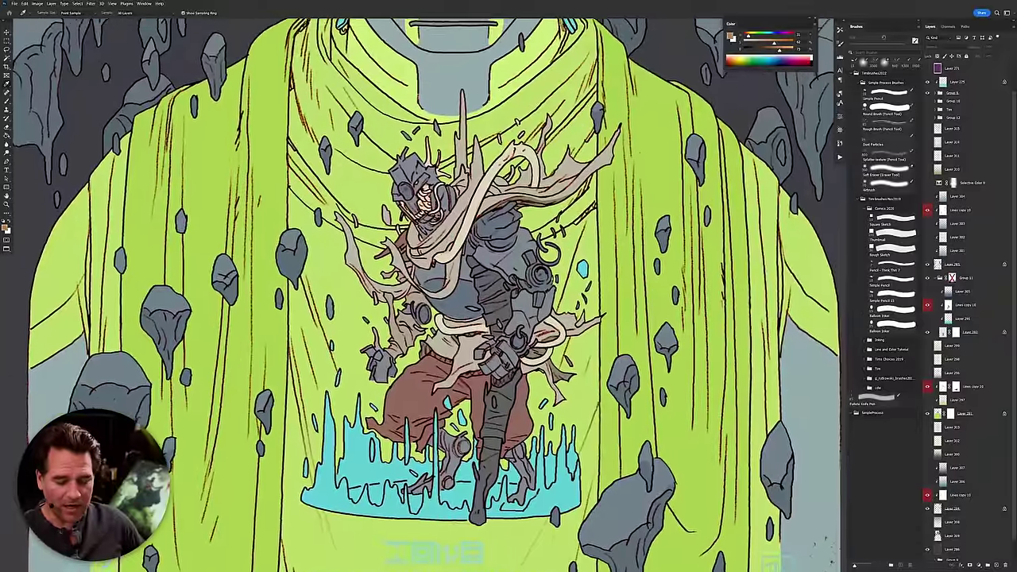
{"action": "scroll", "coordinate": [441, 262], "scroll_direction": "up", "scroll_amount": 3}
{"action": "scroll", "coordinate": [437, 286], "scroll_direction": "up", "scroll_amount": 3}
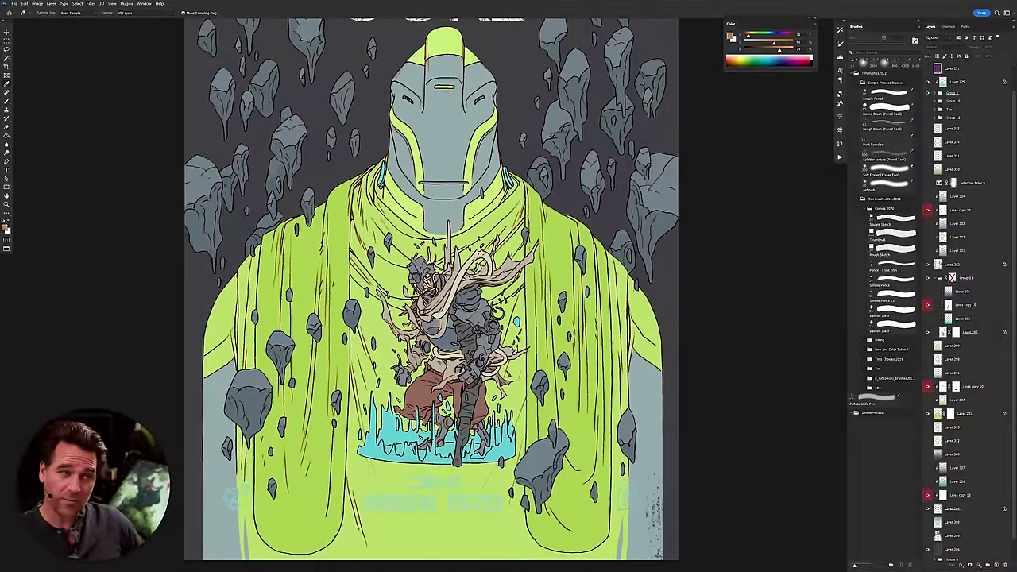
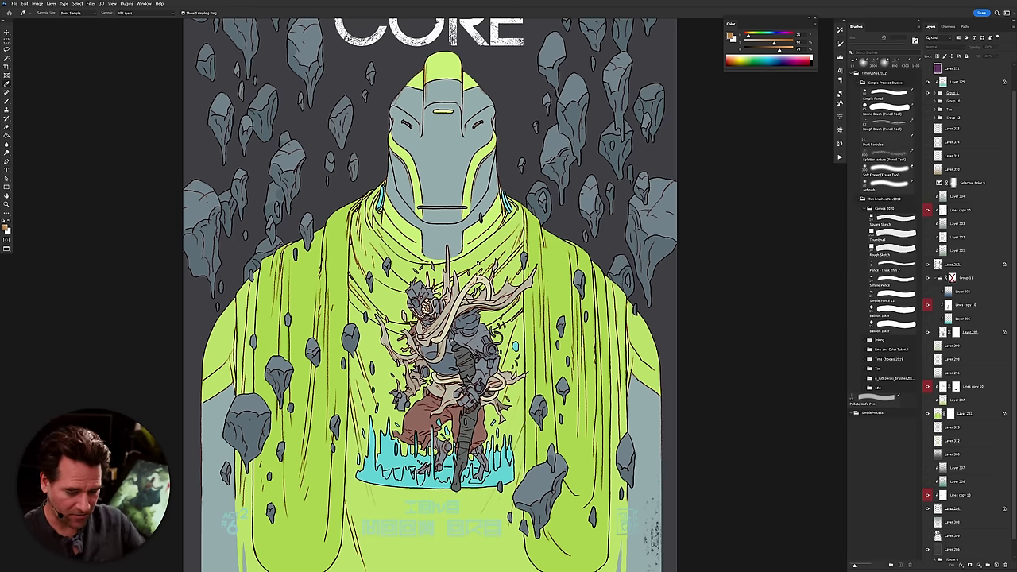
{"action": "scroll", "coordinate": [443, 324], "scroll_direction": "up", "scroll_amount": 3}
{"action": "scroll", "coordinate": [460, 317], "scroll_direction": "down", "scroll_amount": 2}
{"action": "scroll", "coordinate": [460, 317], "scroll_direction": "down", "scroll_amount": 3}
{"action": "scroll", "coordinate": [516, 314], "scroll_direction": "up", "scroll_amount": 2}
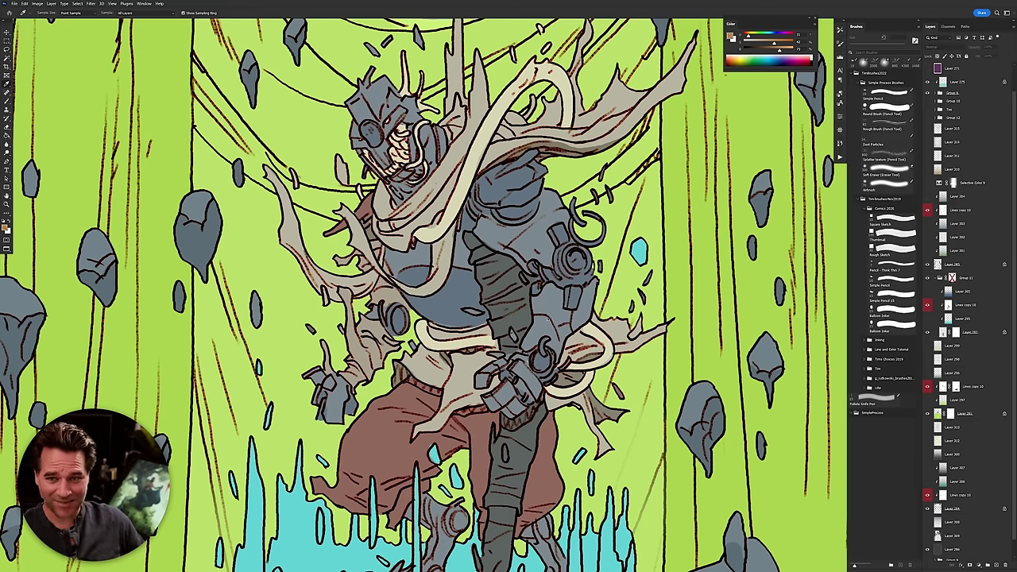
{"action": "scroll", "coordinate": [445, 318], "scroll_direction": "down", "scroll_amount": 2}
{"action": "scroll", "coordinate": [445, 318], "scroll_direction": "up", "scroll_amount": 1}
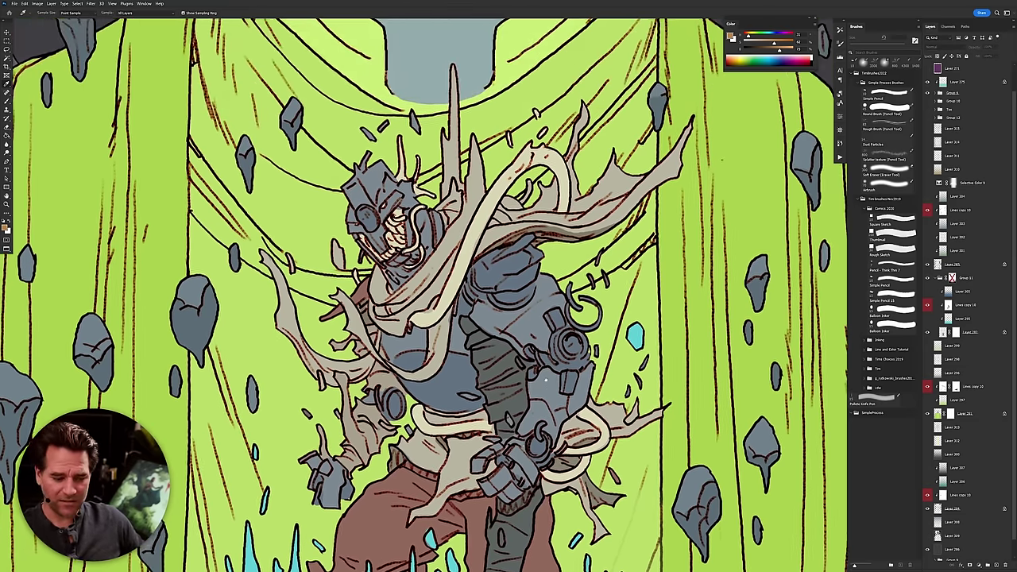
{"action": "scroll", "coordinate": [445, 318], "scroll_direction": "up", "scroll_amount": 1}
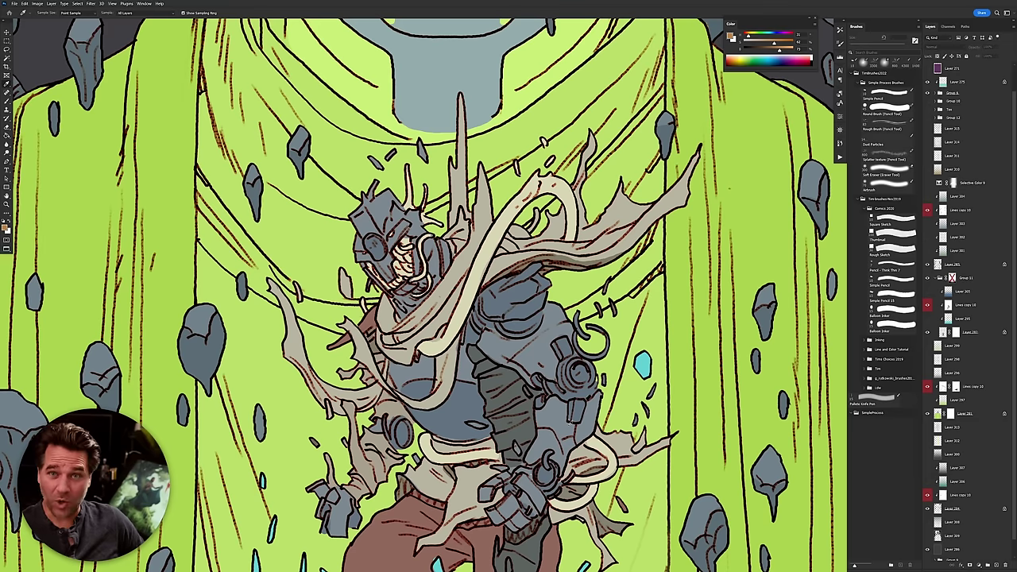
{"action": "key", "text": "ctrl+minus"}
{"action": "key", "text": "ctrl+minus"}
{"action": "key", "text": "ctrl+minus"}
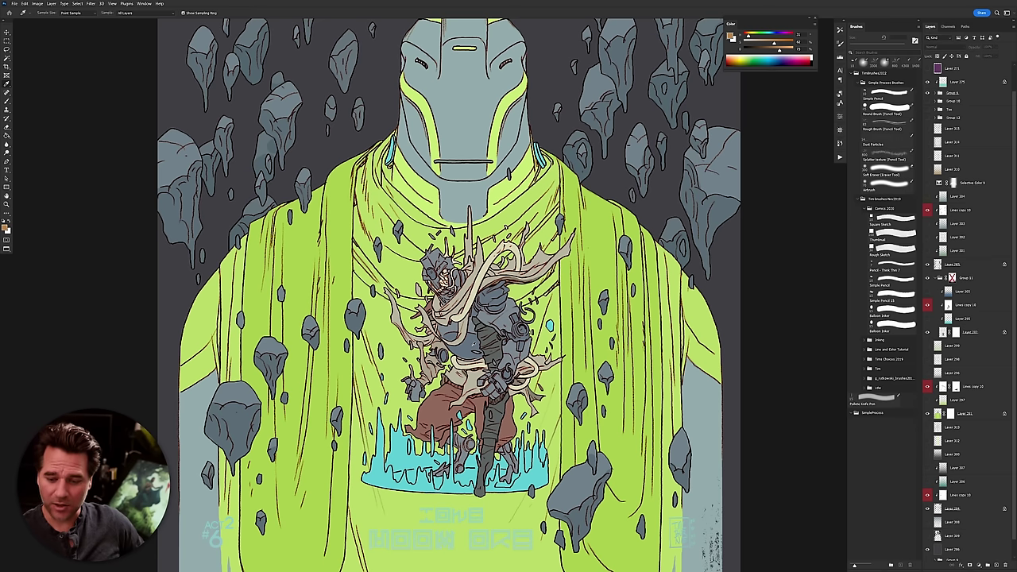
{"action": "scroll", "coordinate": [956, 94], "scroll_direction": "up", "scroll_amount": 1}
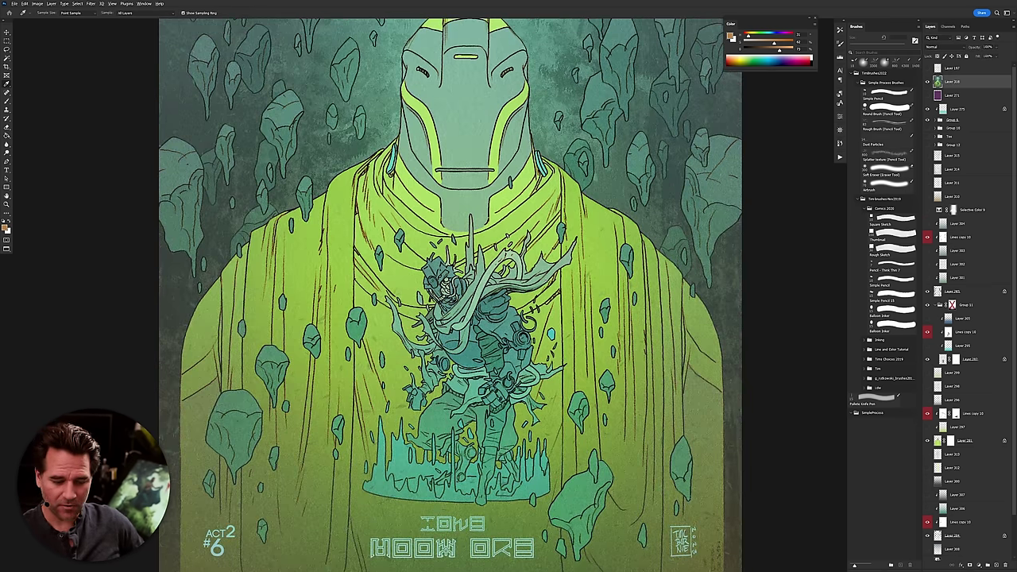
Fit the whole cover in view, compare the merged green colour layer with the flats, and leave that layer hidden.
{"action": "key", "text": "ctrl+0"}
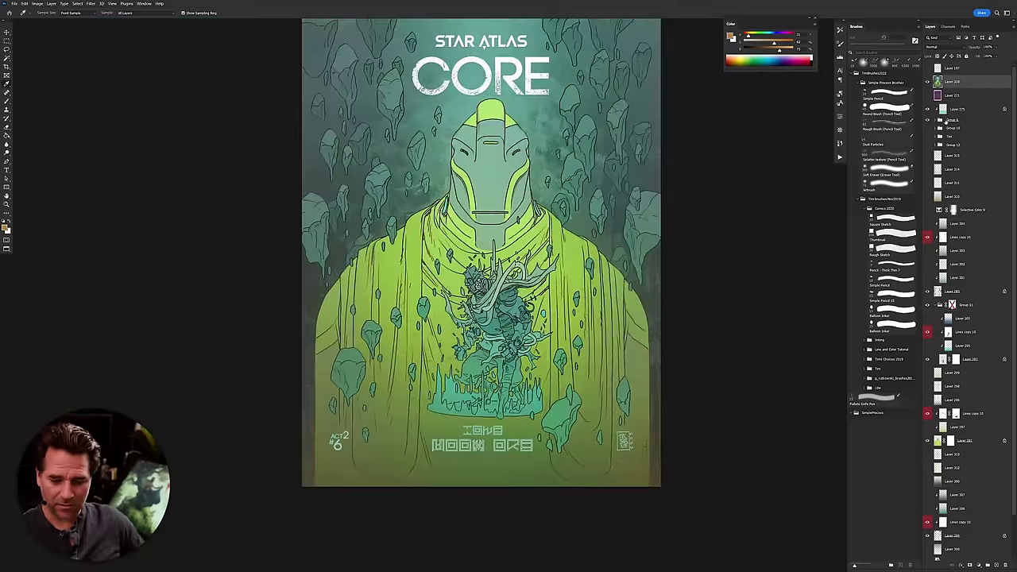
{"action": "left_click", "coordinate": [926, 82]}
{"action": "left_click", "coordinate": [927, 83]}
{"action": "left_click", "coordinate": [926, 83]}
{"action": "left_click", "coordinate": [926, 82]}
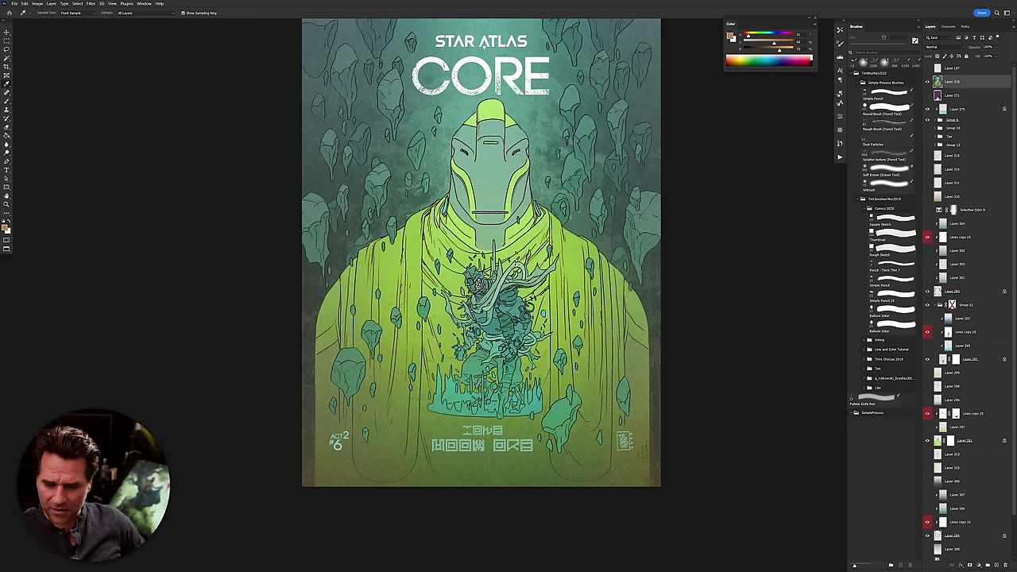
{"action": "left_click", "coordinate": [928, 82]}
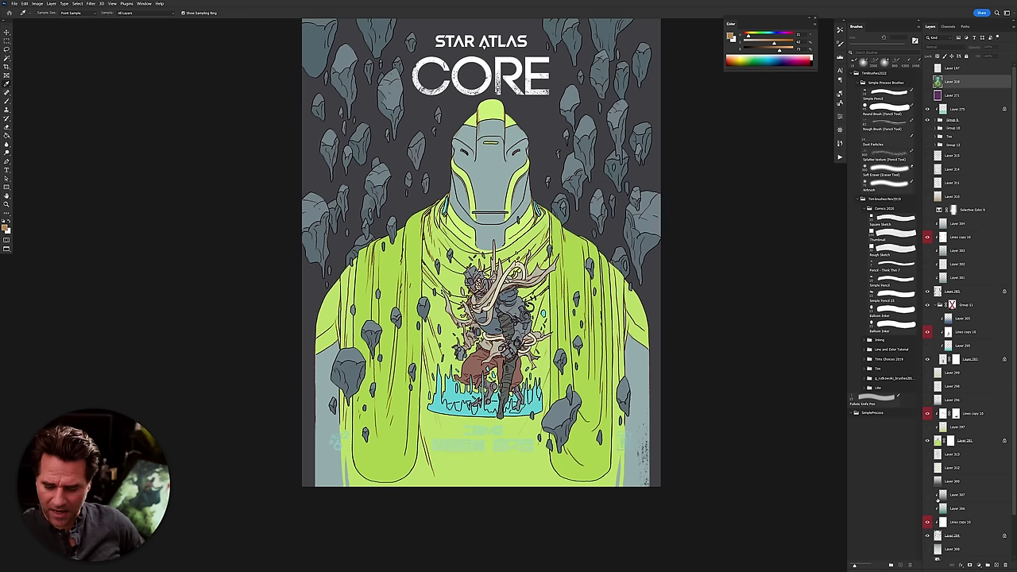
Show the background gradient on Layer 308 and the distant rocks' gradient on Layer 307, previewing the teal Layer 306.
{"action": "scroll", "coordinate": [938, 497], "scroll_direction": "down", "scroll_amount": 2}
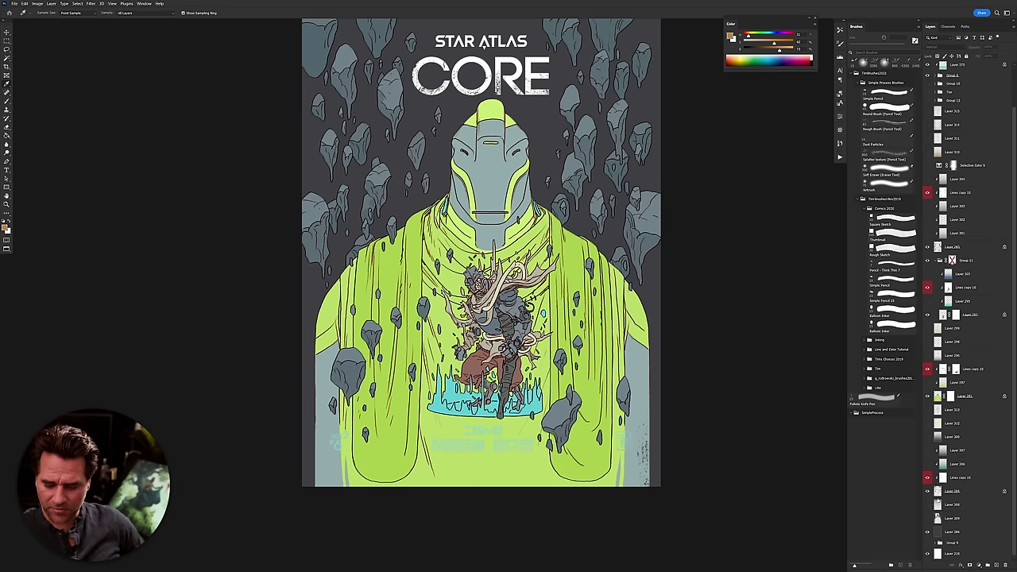
{"action": "left_click", "coordinate": [928, 506]}
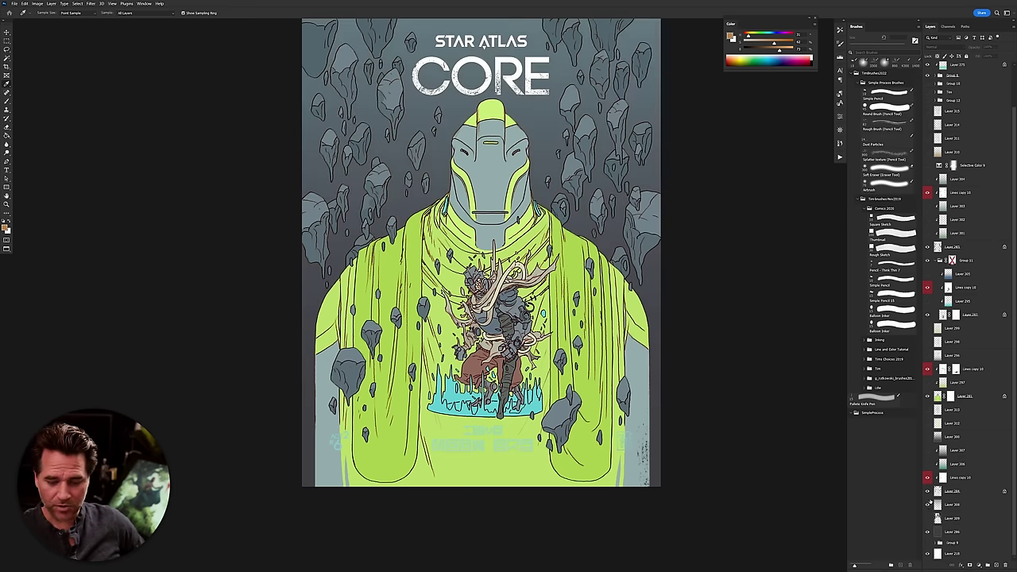
{"action": "left_click", "coordinate": [928, 463]}
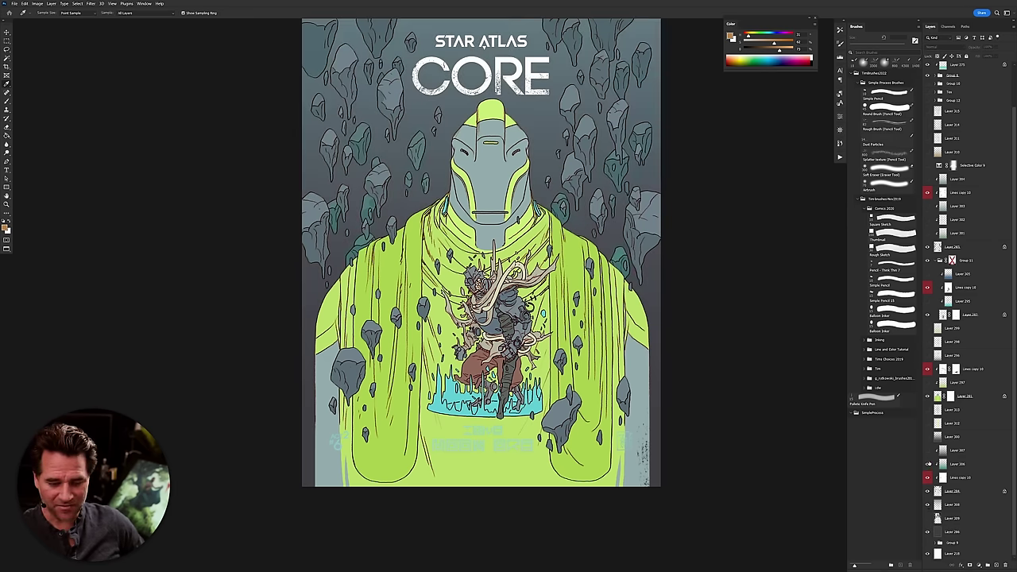
{"action": "left_click", "coordinate": [928, 451]}
Show the haze on Layer 299 behind the warrior, and tint the foreground rocks with Layer 303 instead of Layer 301.
{"action": "scroll", "coordinate": [929, 447], "scroll_direction": "up", "scroll_amount": 2}
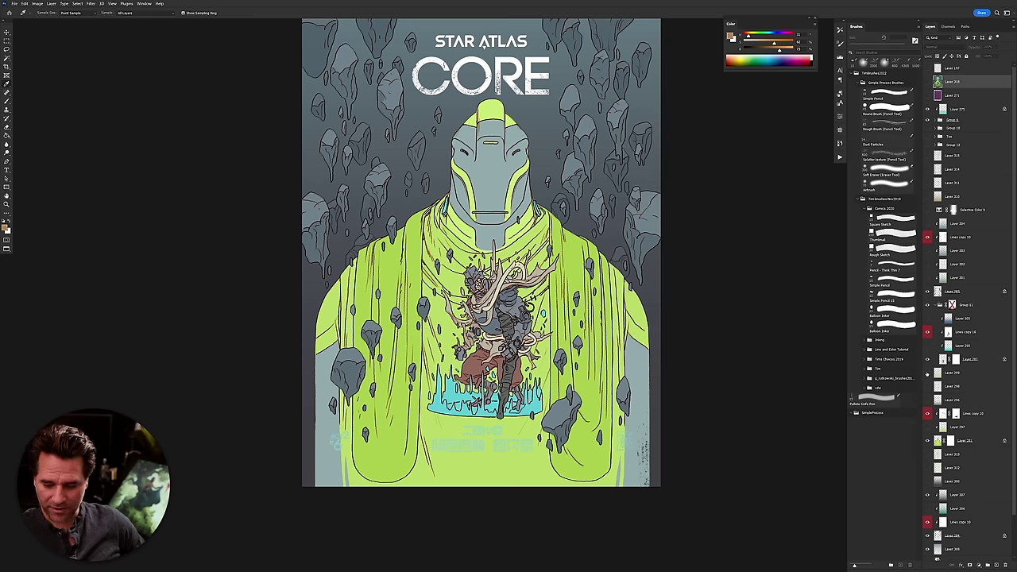
{"action": "left_click", "coordinate": [927, 373]}
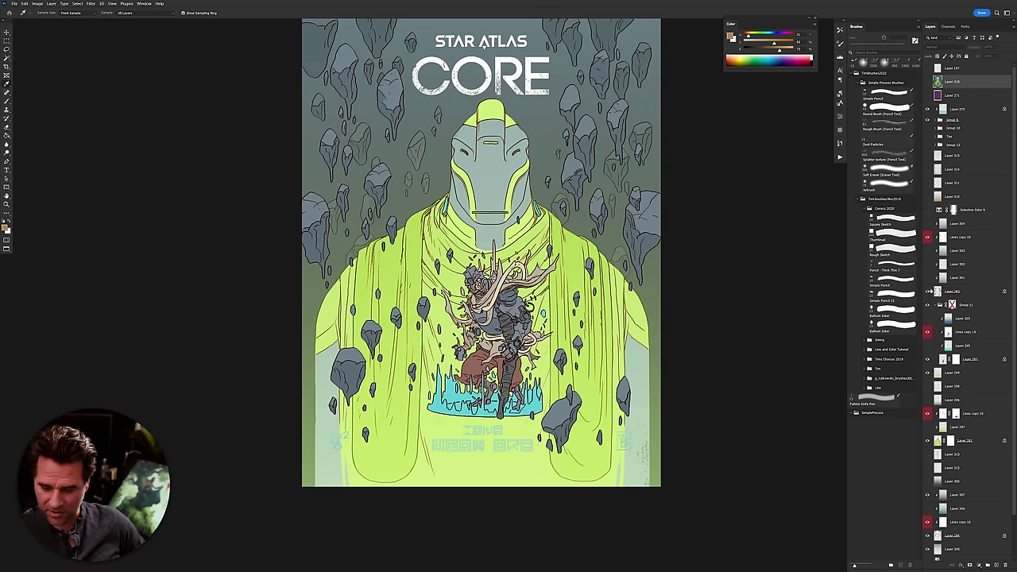
{"action": "left_click", "coordinate": [928, 278]}
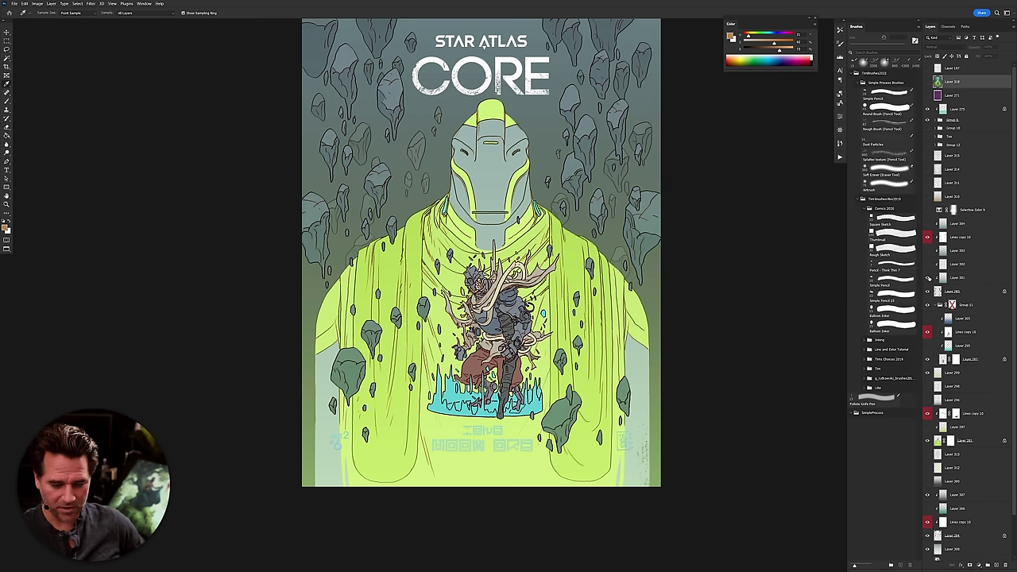
{"action": "left_click", "coordinate": [928, 277]}
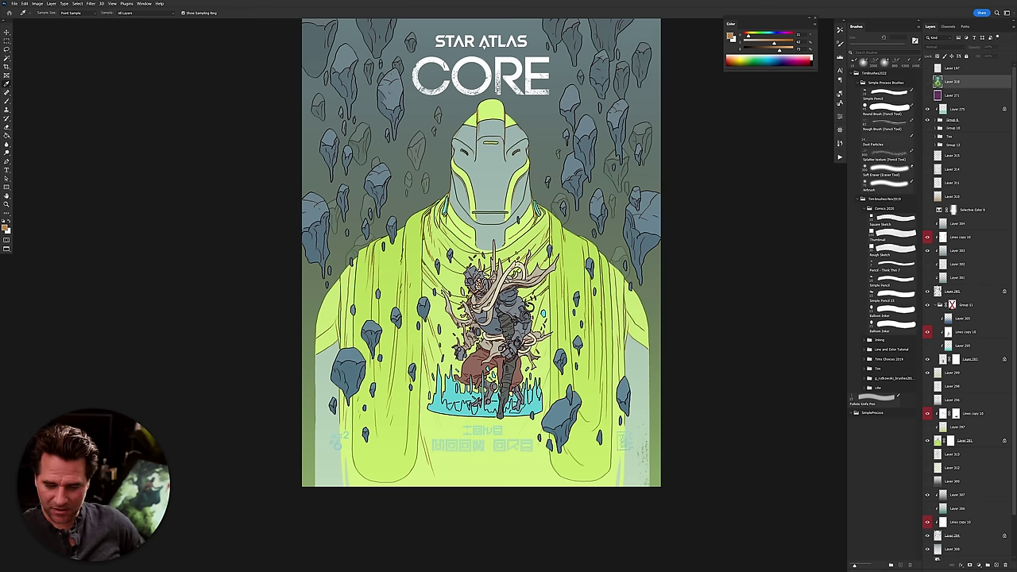
{"action": "left_click", "coordinate": [927, 374]}
{"action": "left_click", "coordinate": [927, 373]}
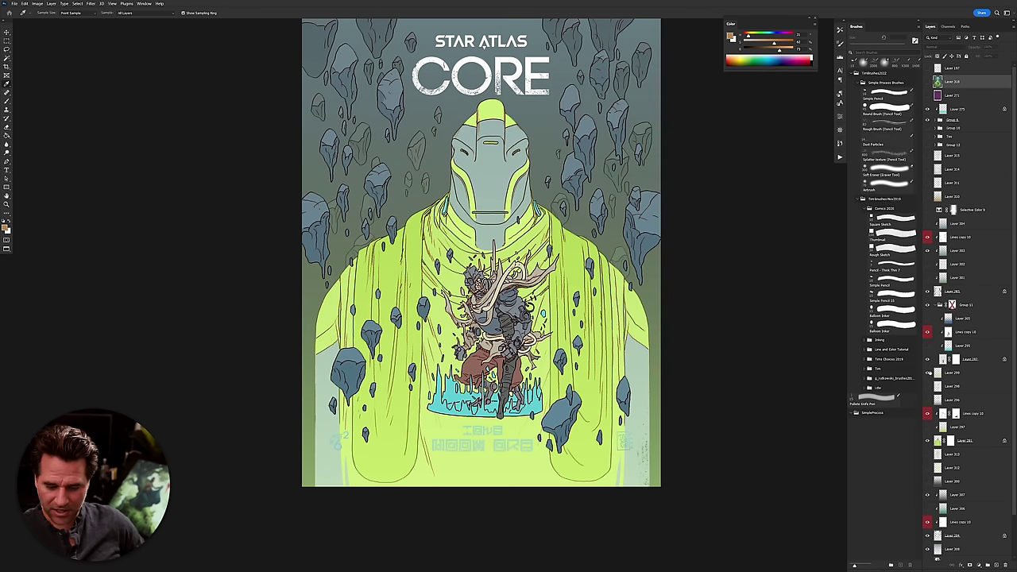
Show the darkened crop border around the cover, and turn on the teal gradient of Layer 295 over the warrior.
{"action": "left_click", "coordinate": [927, 69]}
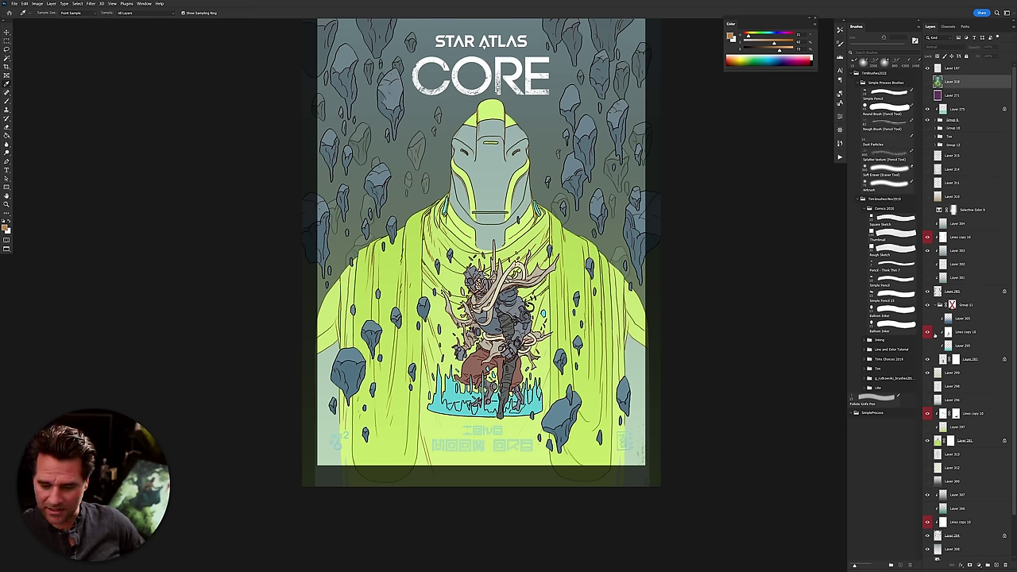
{"action": "left_click", "coordinate": [927, 359]}
{"action": "left_click", "coordinate": [927, 359]}
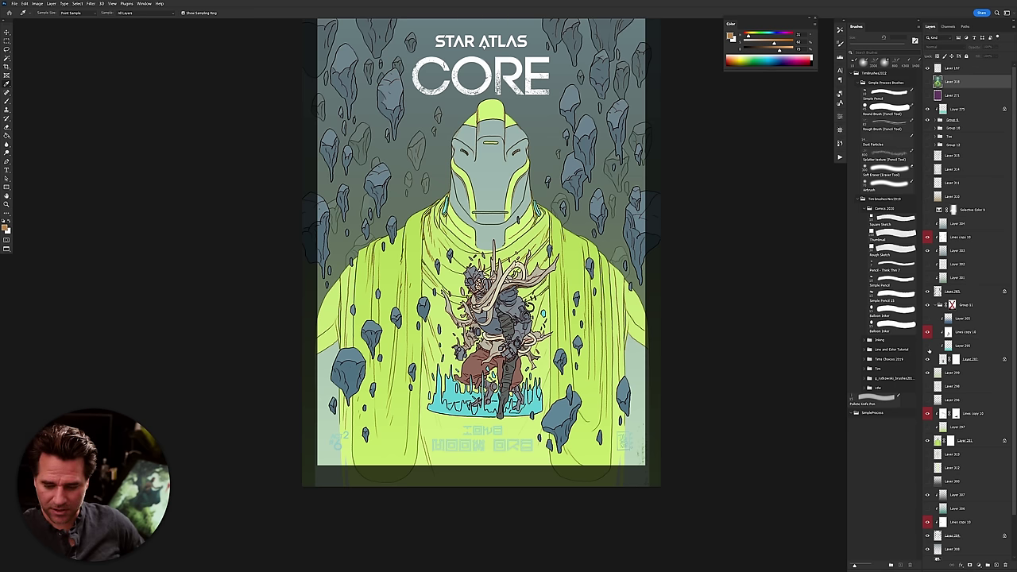
{"action": "left_click", "coordinate": [926, 346]}
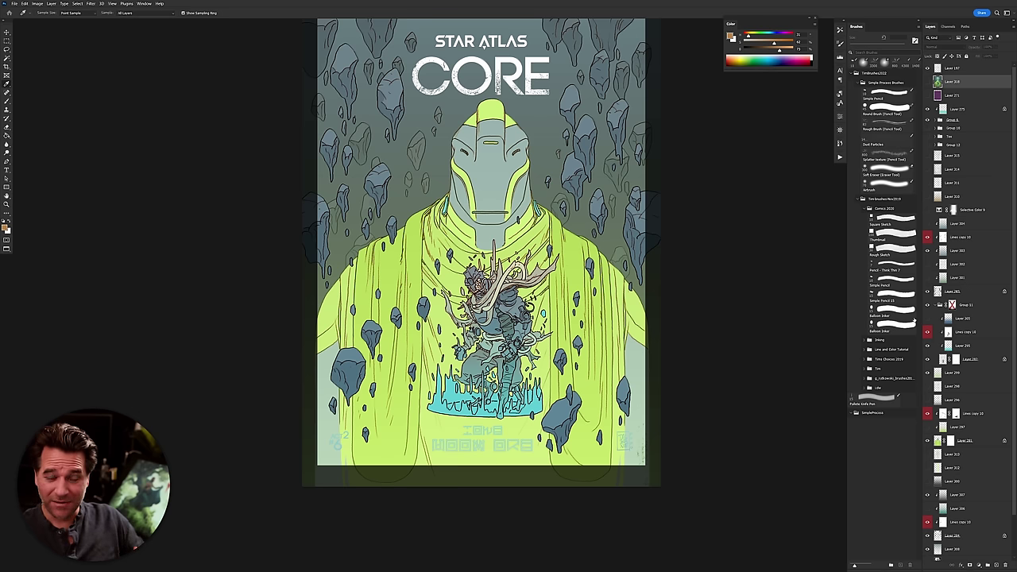
Preview the Selective Color 9 adjustment over the rocks and warrior, and show the teal tint of Layer 301 on the foreground rocks.
{"action": "left_click", "coordinate": [913, 321]}
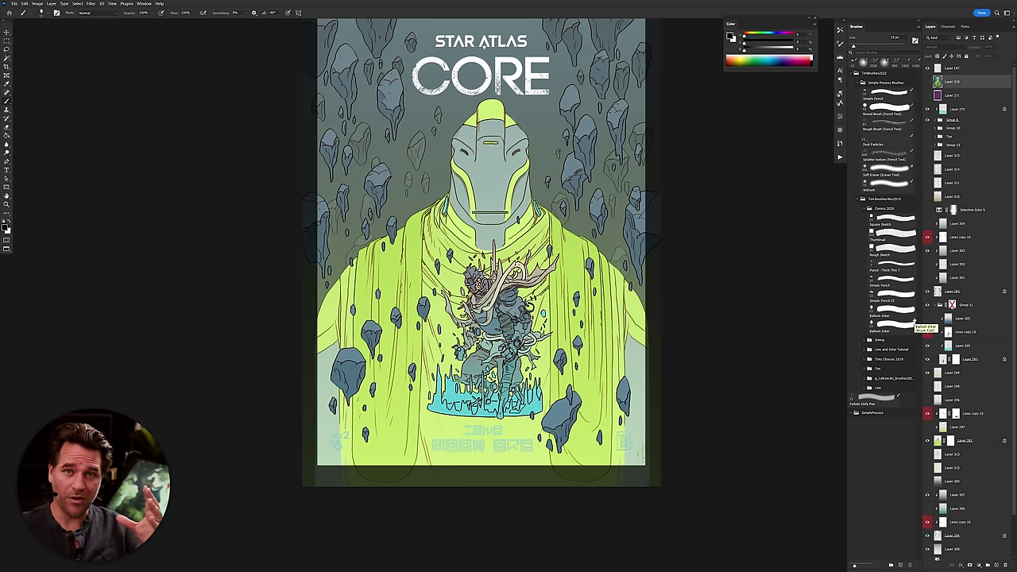
{"action": "key", "text": "ctrl+z"}
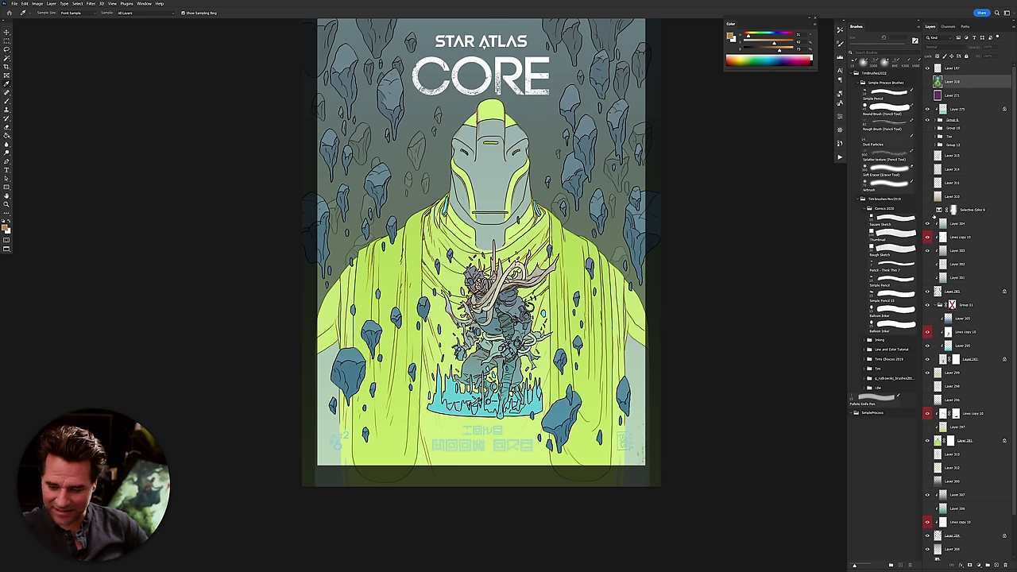
{"action": "left_click", "coordinate": [926, 210]}
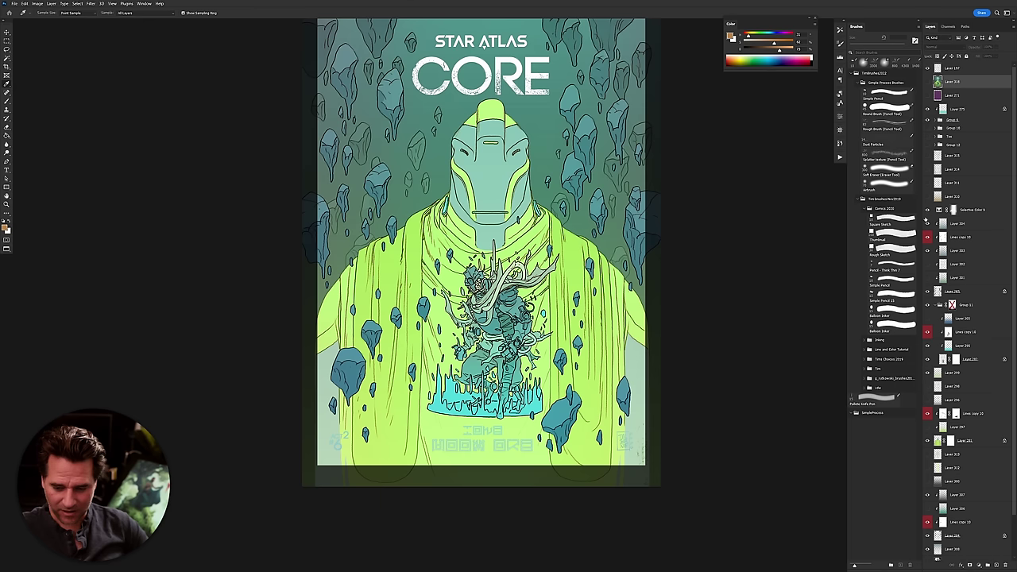
{"action": "left_click", "coordinate": [927, 209]}
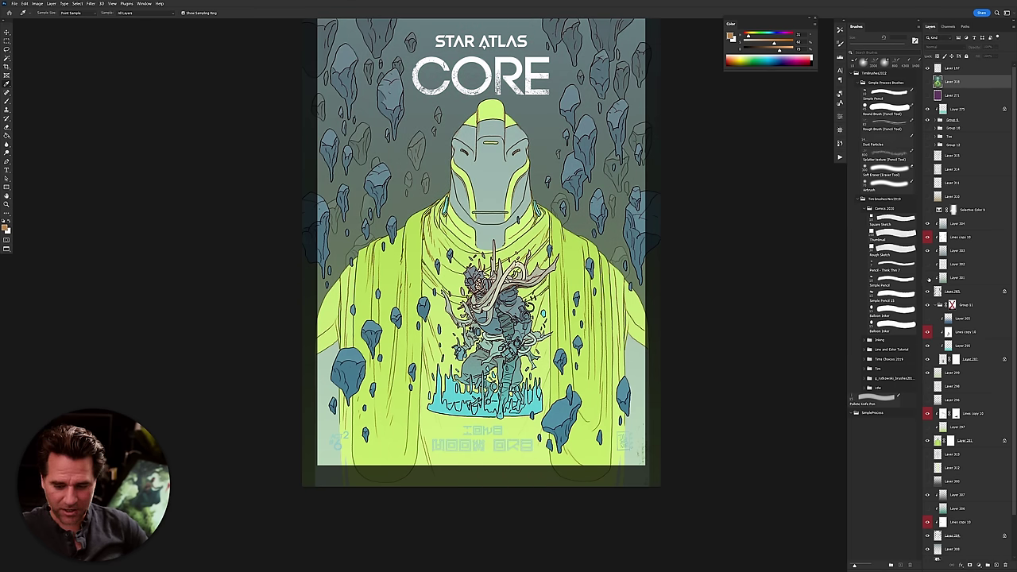
{"action": "left_click", "coordinate": [927, 278]}
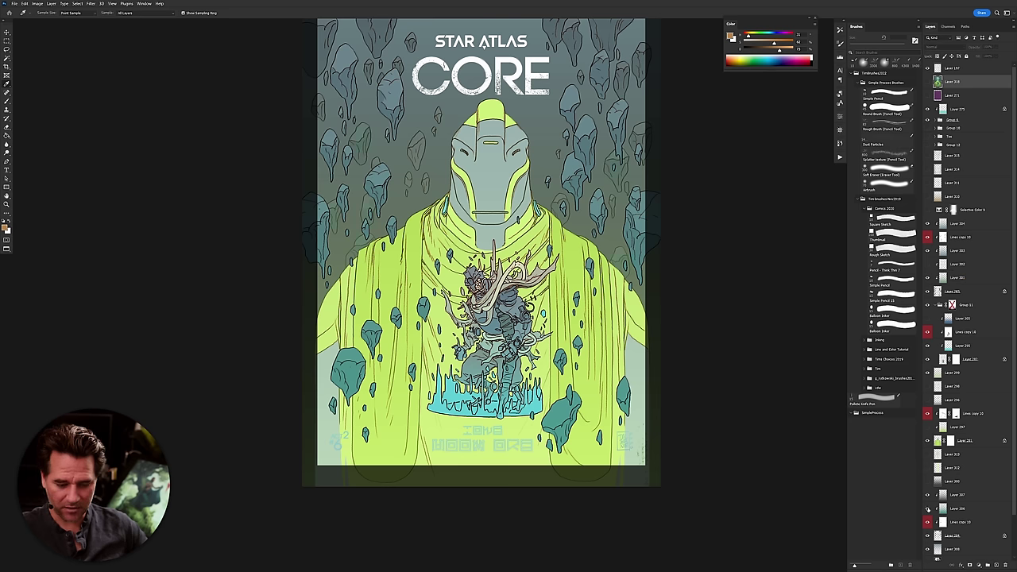
Show the smoky background texture of Layer 309, and turn on the blue gradient of Layer 305 over the warrior.
{"action": "scroll", "coordinate": [927, 509], "scroll_direction": "down", "scroll_amount": 2}
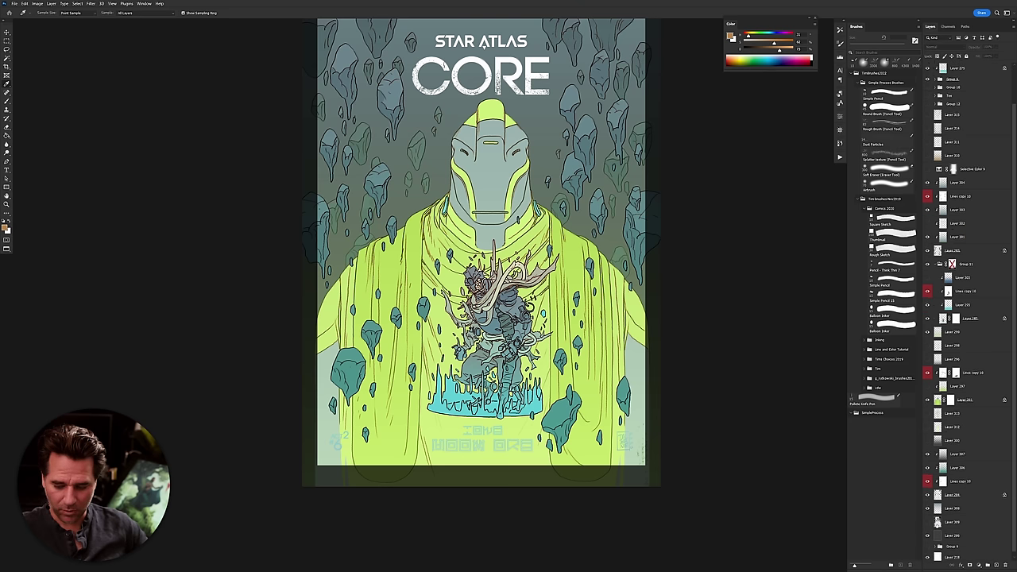
{"action": "left_click", "coordinate": [927, 518]}
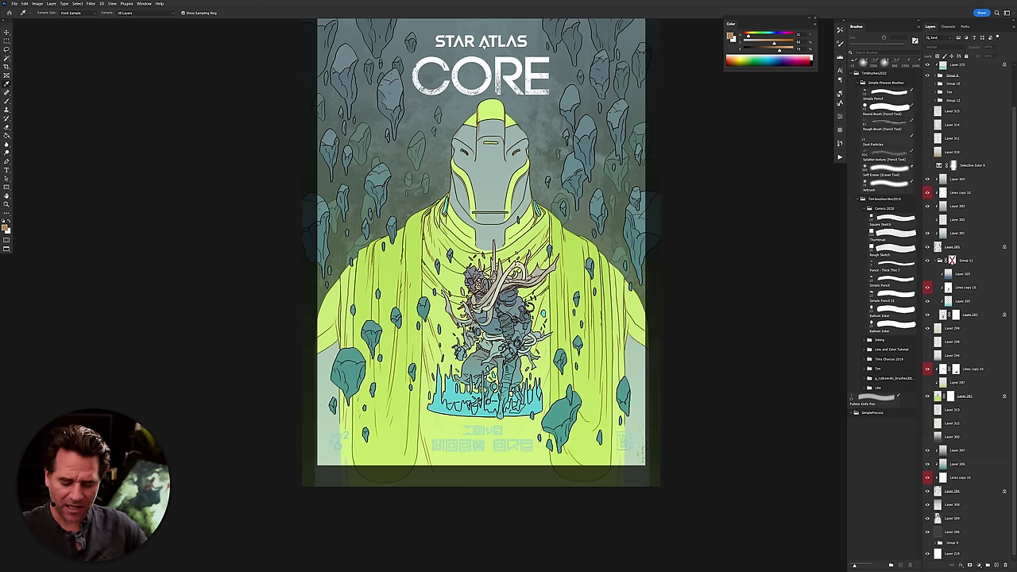
{"action": "scroll", "coordinate": [574, 270], "scroll_direction": "up", "scroll_amount": 2}
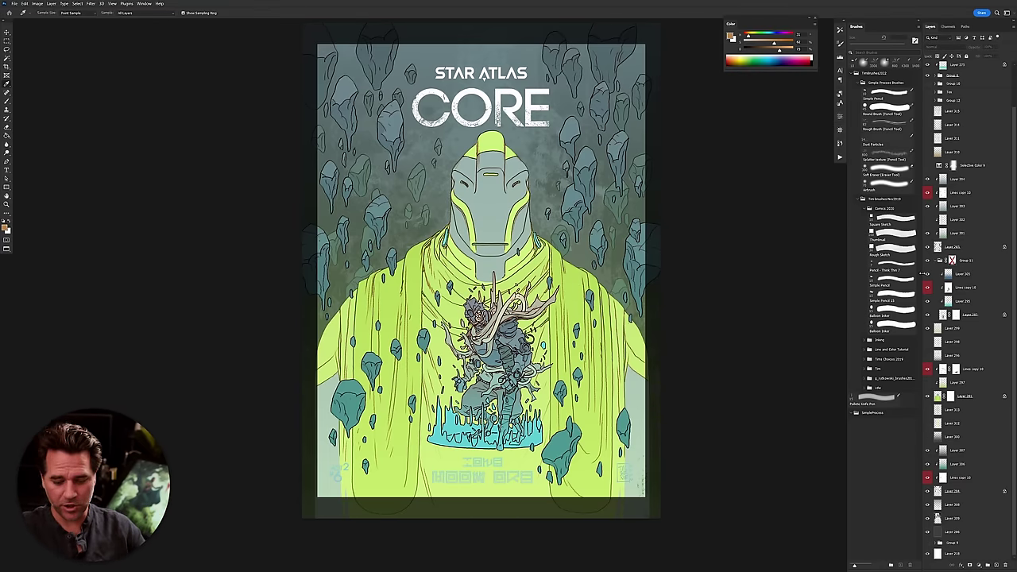
{"action": "left_click", "coordinate": [927, 274]}
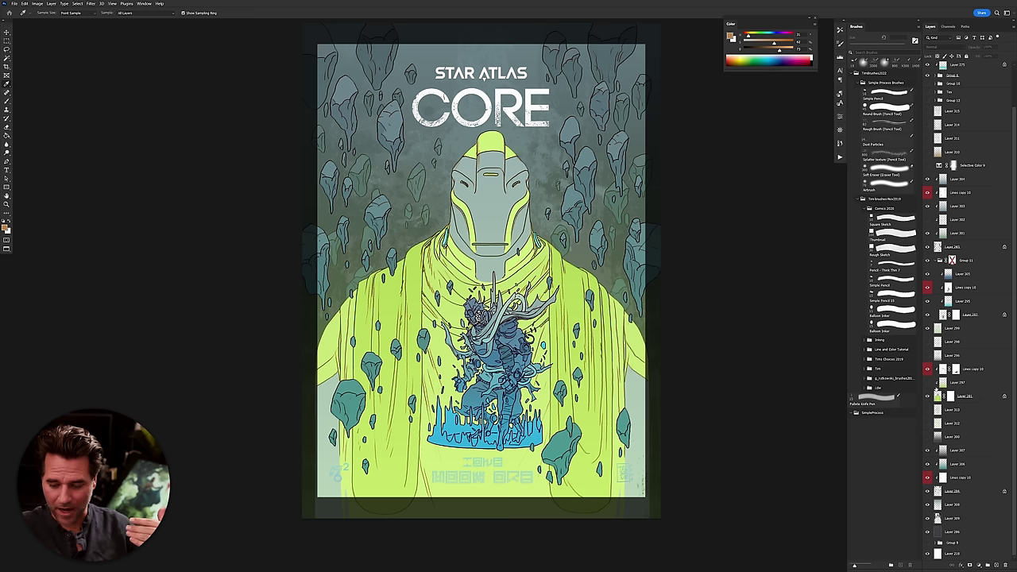
Turn on the Layer 297 gradient over the large figure's robe and compare the artwork with and without it.
{"action": "left_click", "coordinate": [927, 383]}
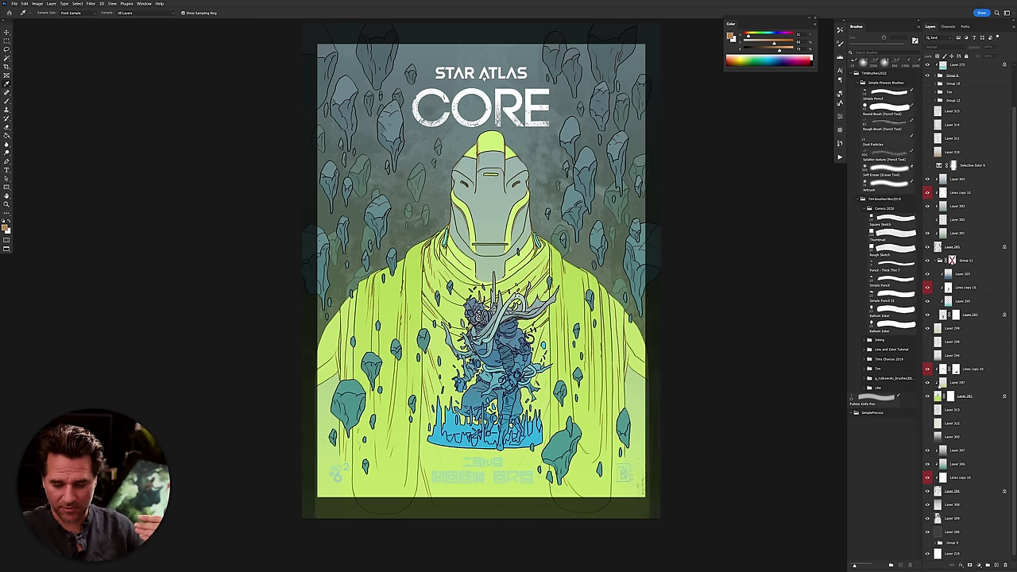
{"action": "left_click", "coordinate": [941, 383]}
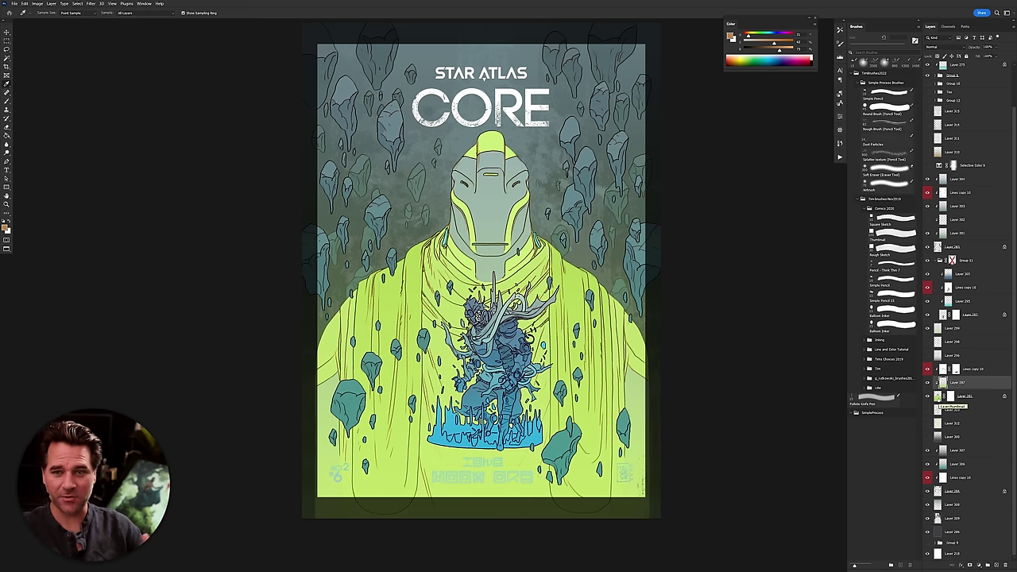
{"action": "left_click", "coordinate": [928, 384]}
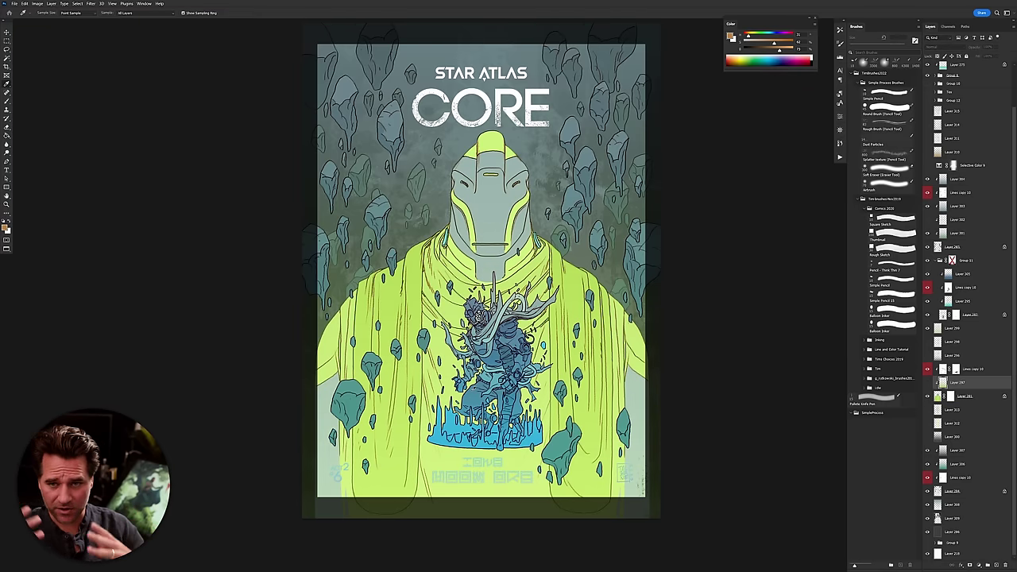
{"action": "left_click", "coordinate": [927, 385]}
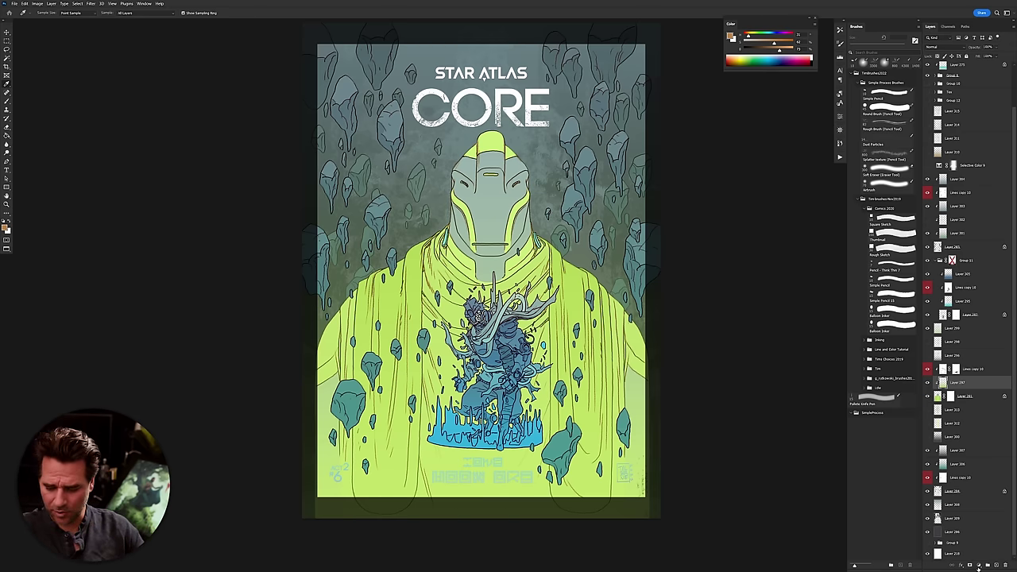
Hide the background gradient of Layer 308, and compare the layered colours with the merged green colour layer.
{"action": "left_click", "coordinate": [927, 506]}
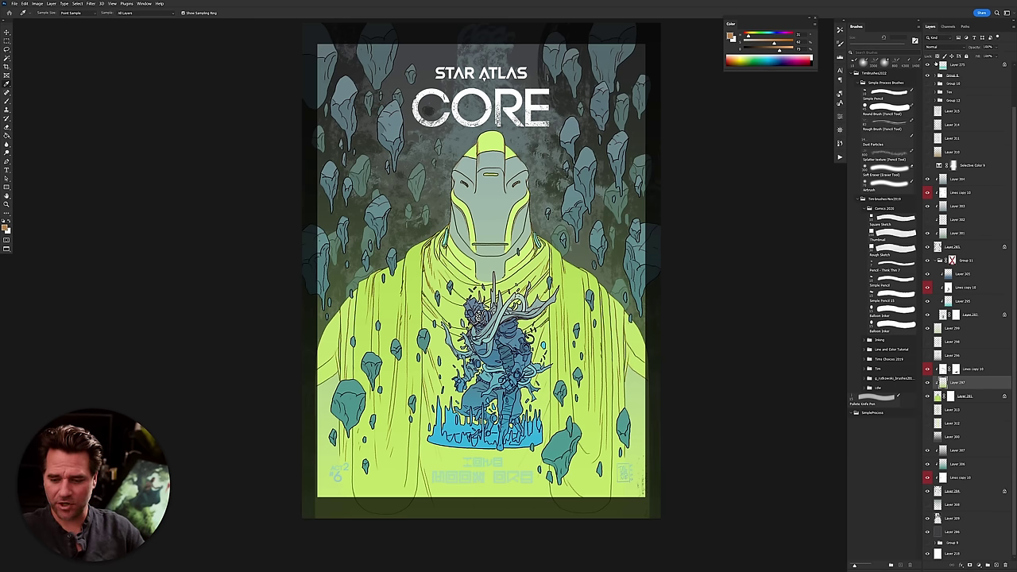
{"action": "scroll", "coordinate": [969, 311], "scroll_direction": "up", "scroll_amount": 3}
{"action": "left_click", "coordinate": [927, 83]}
{"action": "left_click", "coordinate": [926, 82]}
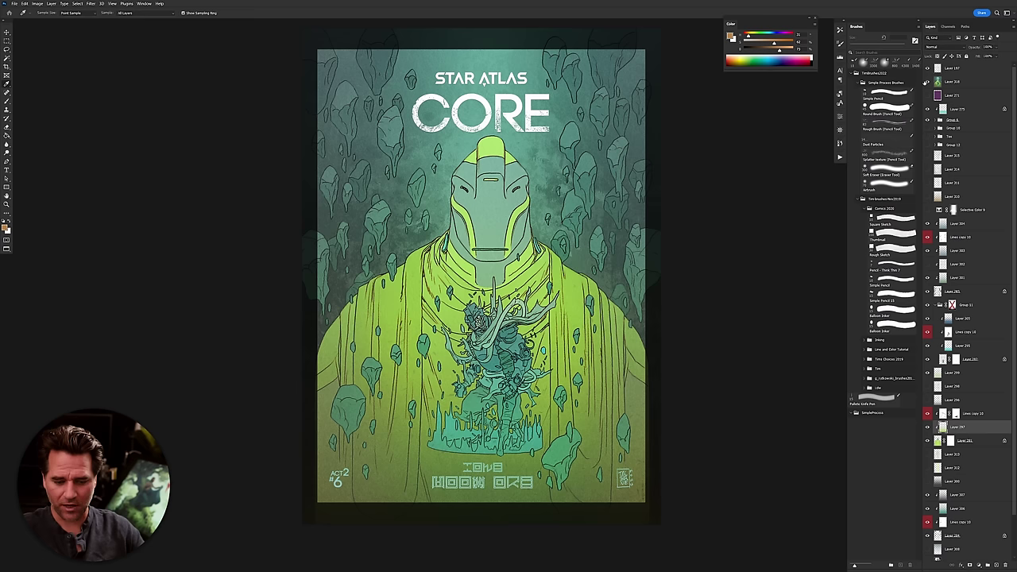
{"action": "left_click", "coordinate": [927, 83]}
{"action": "left_click", "coordinate": [927, 83]}
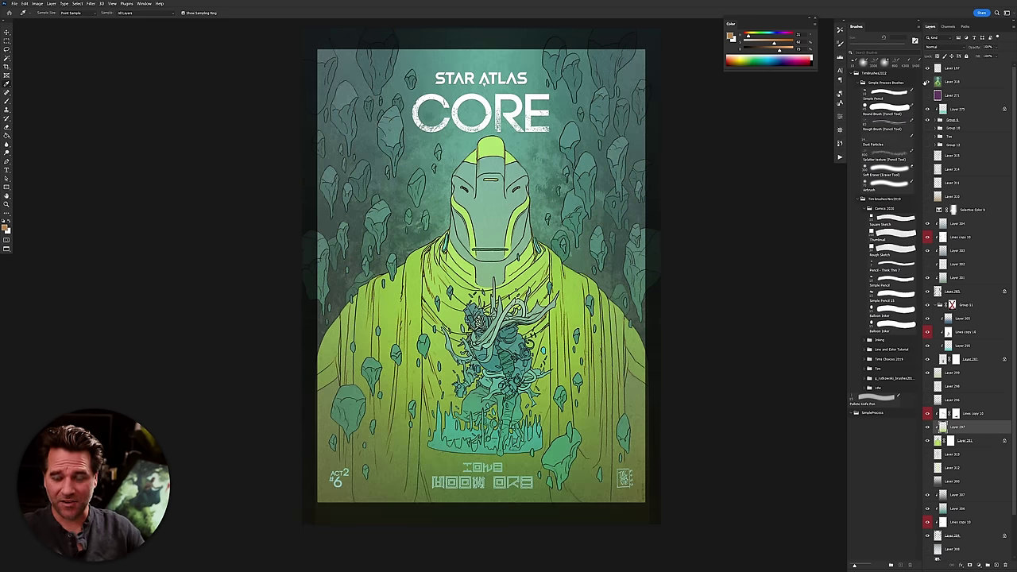
{"action": "left_click", "coordinate": [926, 82]}
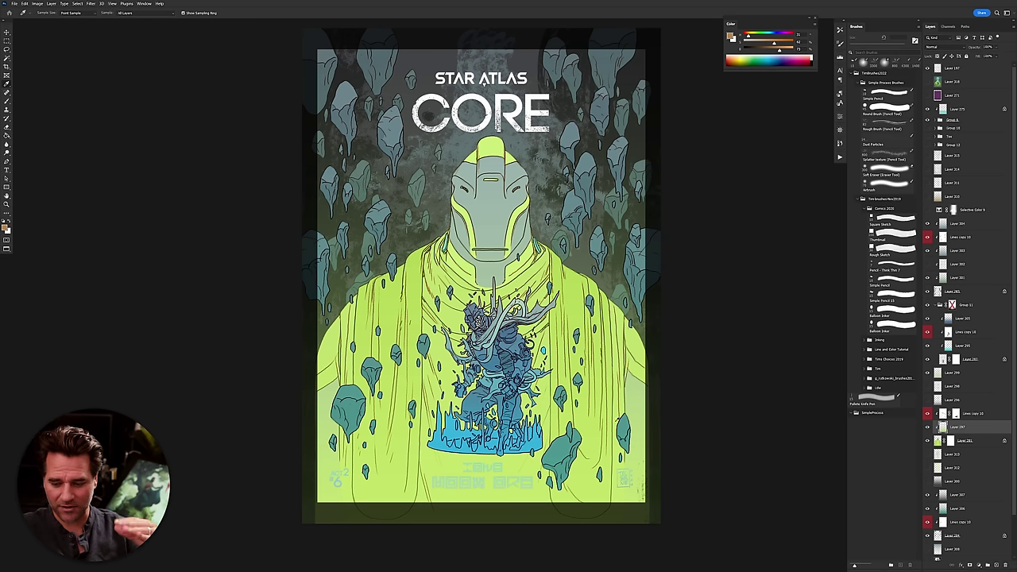
Build up the background behind the large figure with Layers 300, 313 and 308, previewing the green glow of Layer 312.
{"action": "left_click", "coordinate": [926, 482]}
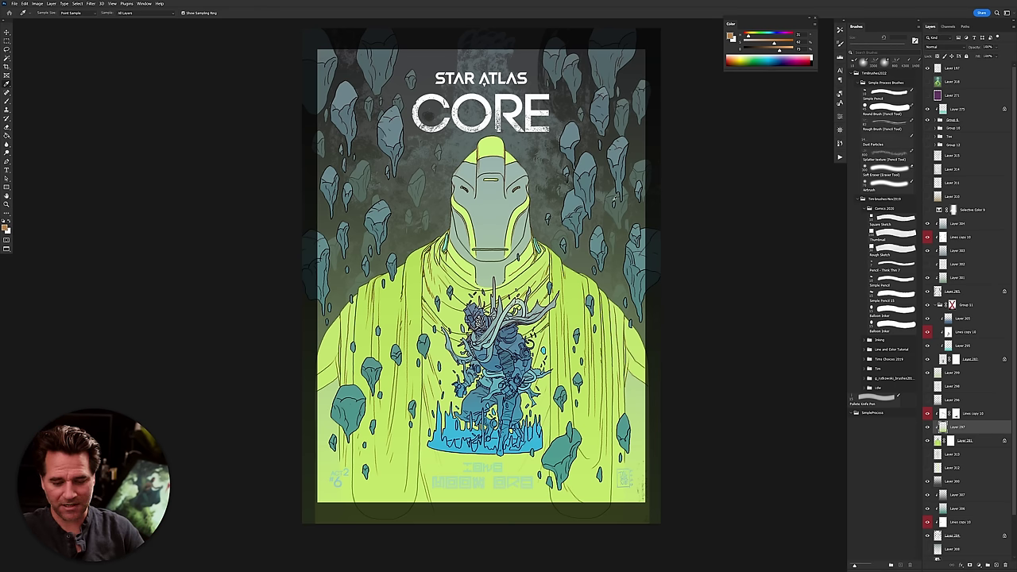
{"action": "left_click", "coordinate": [927, 467]}
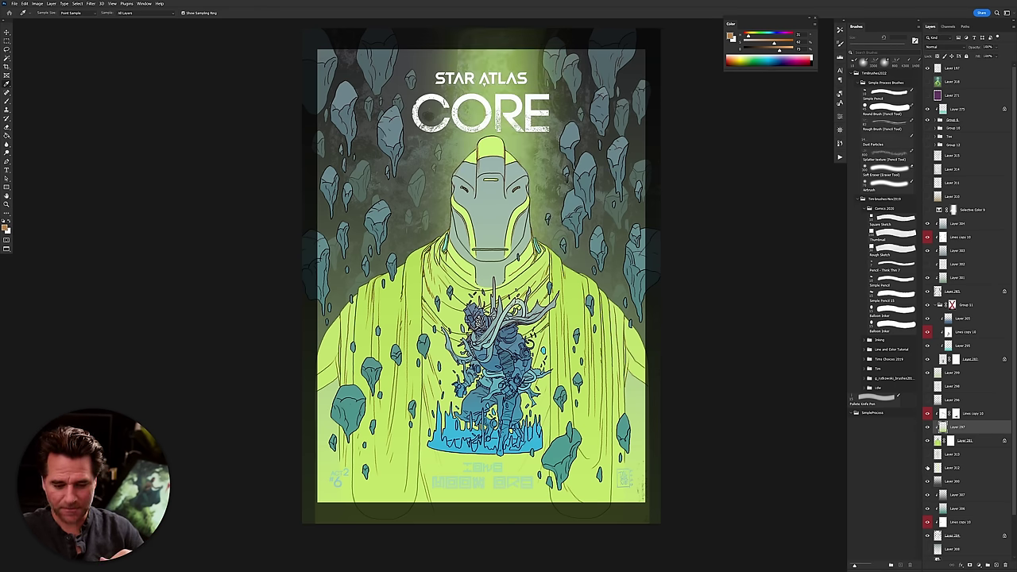
{"action": "left_click", "coordinate": [926, 468]}
{"action": "left_click", "coordinate": [927, 454]}
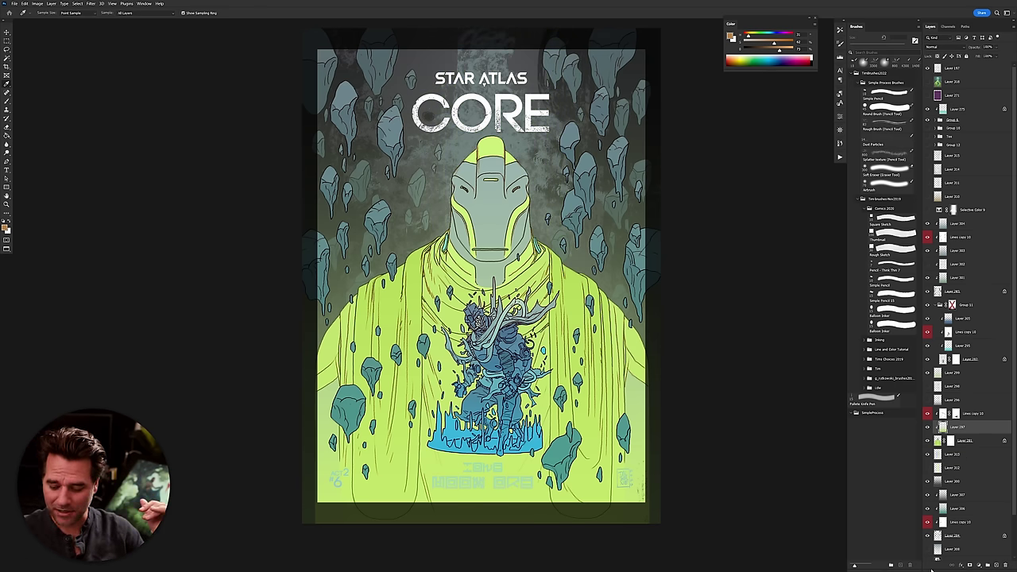
{"action": "left_click", "coordinate": [927, 549]}
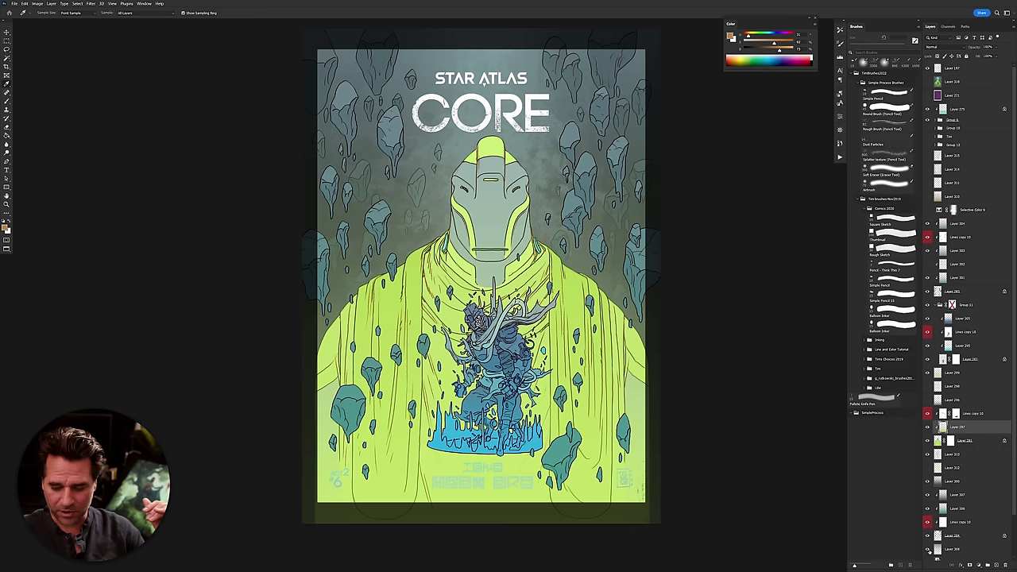
{"action": "scroll", "coordinate": [933, 545], "scroll_direction": "down", "scroll_amount": 2}
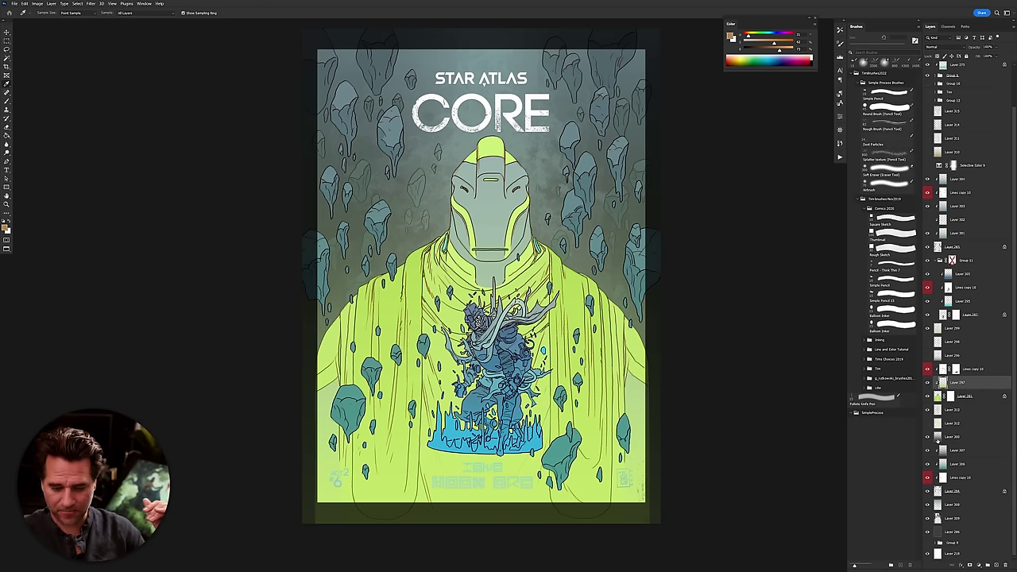
{"action": "scroll", "coordinate": [941, 461], "scroll_direction": "up", "scroll_amount": 2}
{"action": "left_click", "coordinate": [927, 464]}
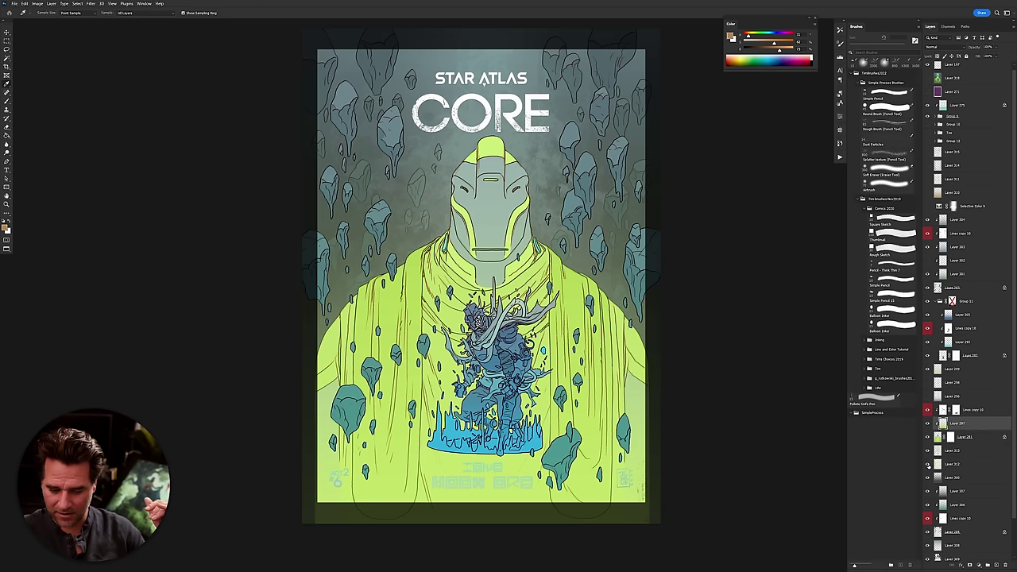
{"action": "left_click", "coordinate": [927, 465]}
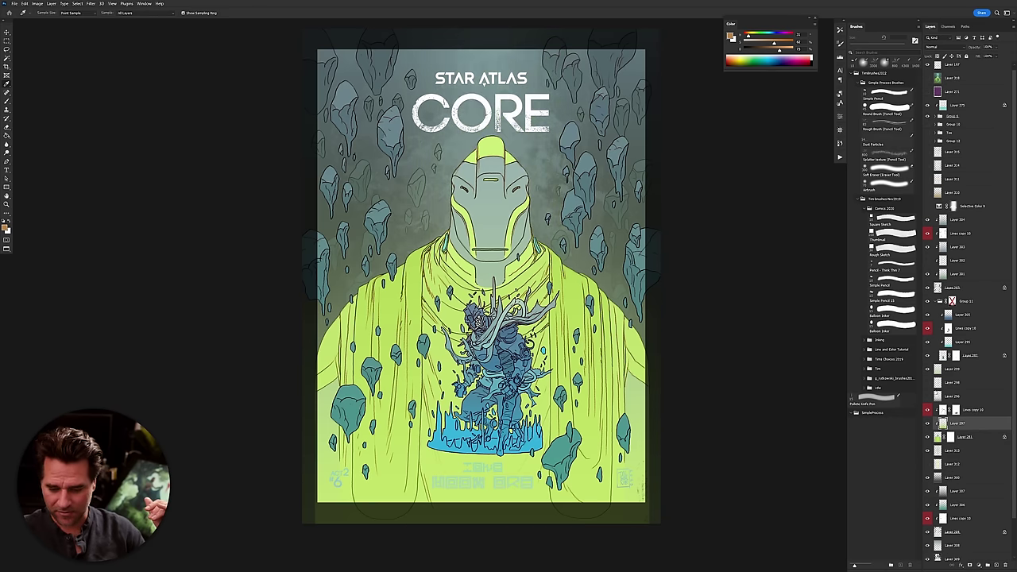
Fade the lower robe and the warrior's base with Layer 296 and Group 11's mask, and compare with the merged green colour layer.
{"action": "left_click", "coordinate": [927, 396]}
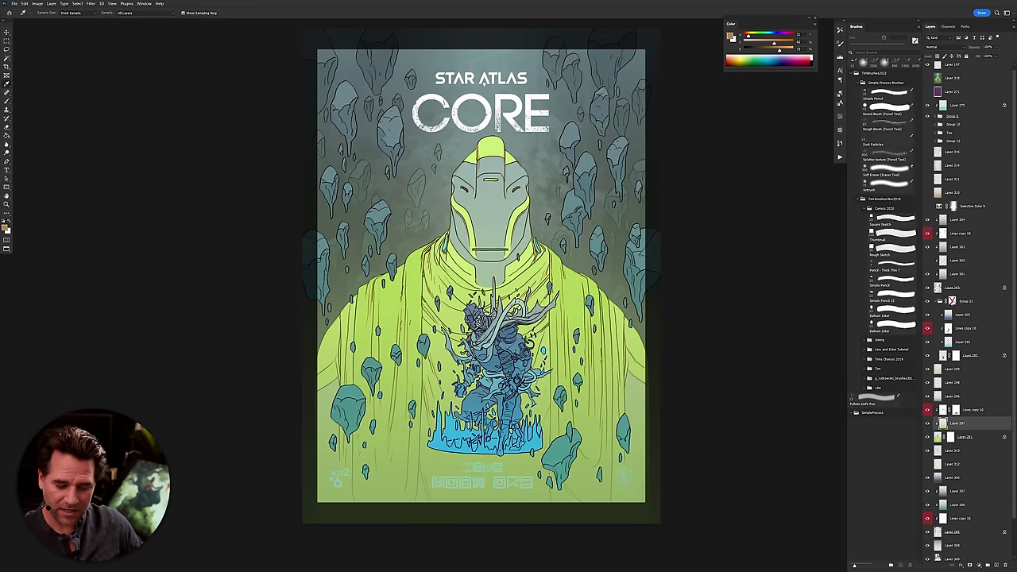
{"action": "left_click", "coordinate": [927, 423]}
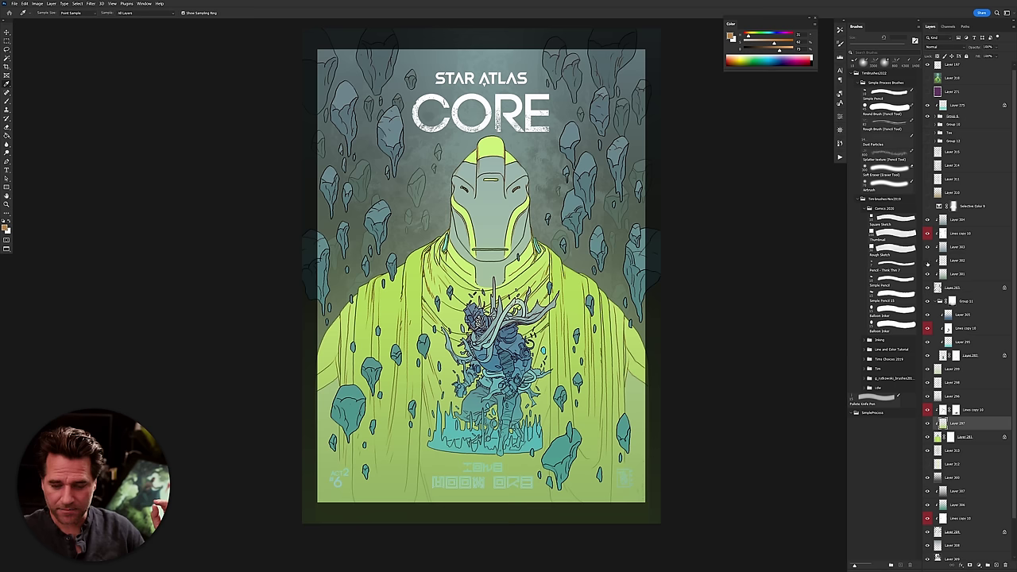
{"action": "left_click", "coordinate": [926, 79]}
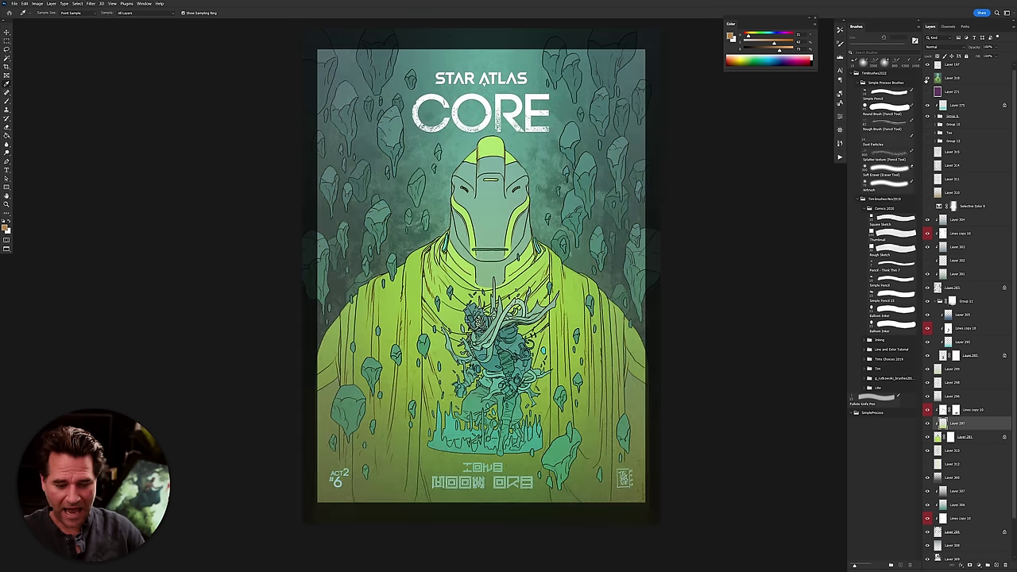
{"action": "left_click", "coordinate": [927, 79]}
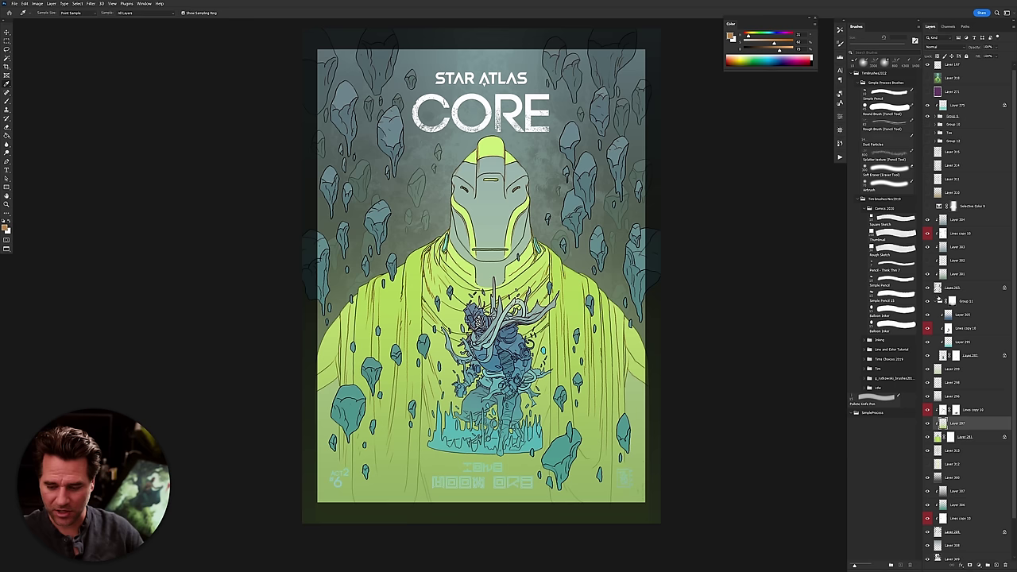
Review the opening snapshot in the document history, and restore the cover to the Paste state.
{"action": "scroll", "coordinate": [942, 272], "scroll_direction": "up", "scroll_amount": 1}
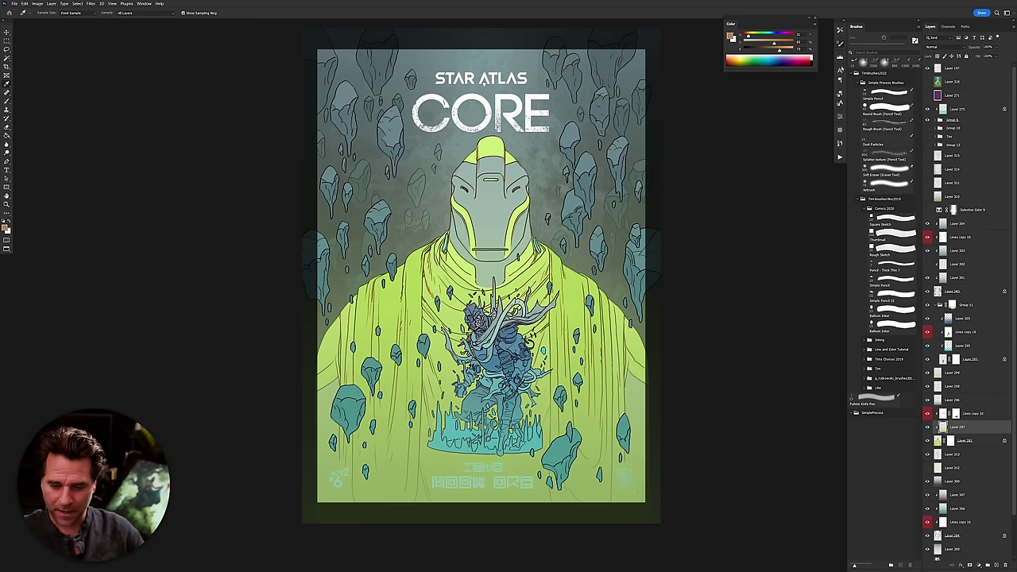
{"action": "left_click", "coordinate": [840, 57]}
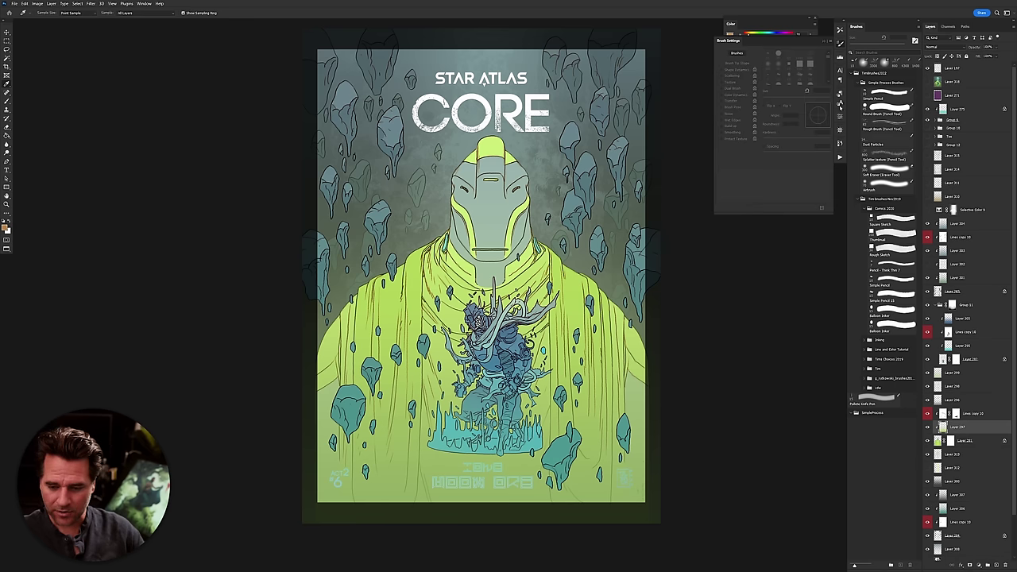
{"action": "left_click", "coordinate": [839, 144]}
{"action": "scroll", "coordinate": [783, 200], "scroll_direction": "up", "scroll_amount": 8}
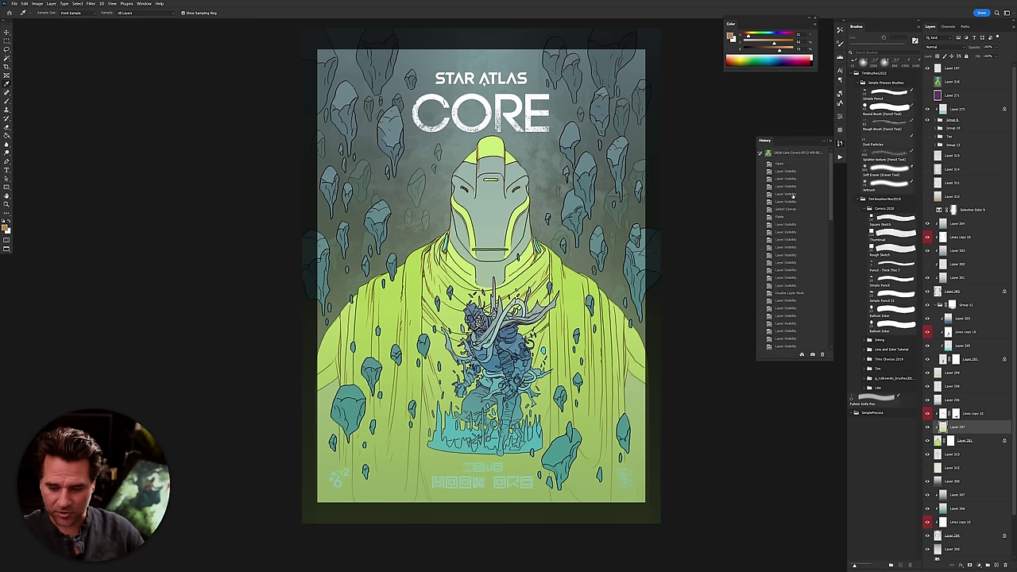
{"action": "left_click", "coordinate": [792, 153]}
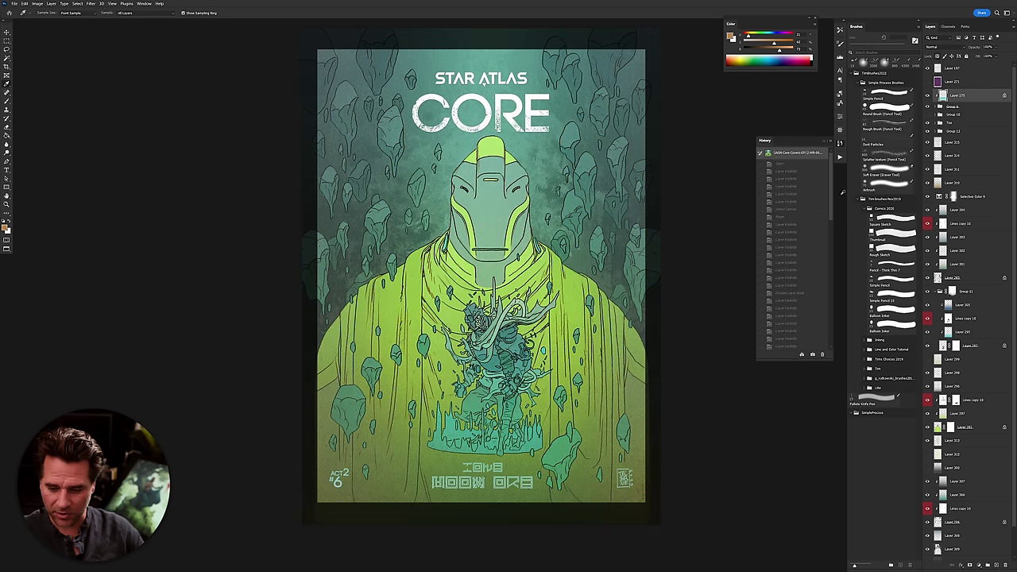
{"action": "left_click", "coordinate": [790, 217]}
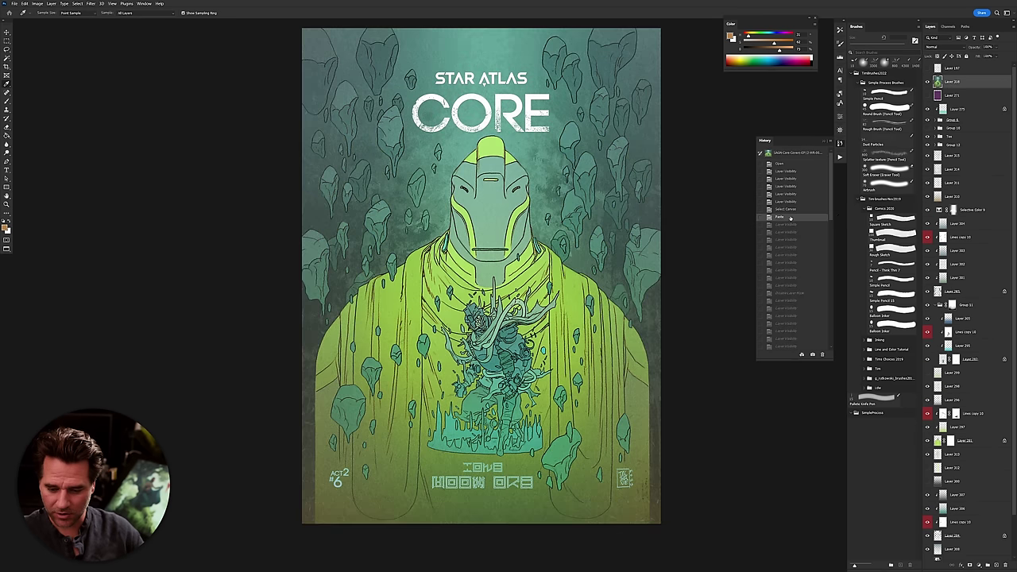
Hide the overlay Layers 315, 314, 311 and 310 above the Selective Color 9 adjustment.
{"action": "left_click", "coordinate": [954, 99]}
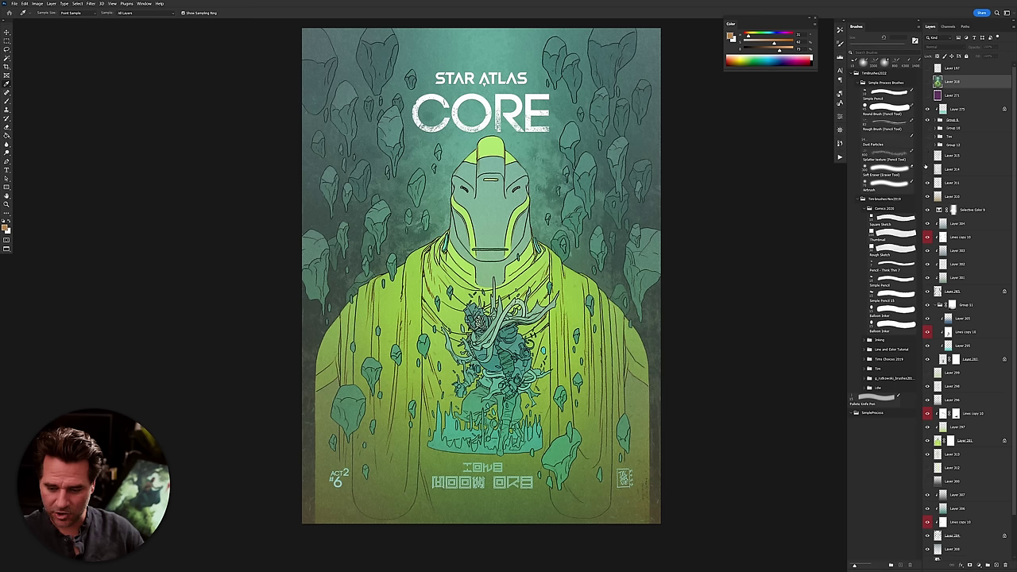
{"action": "left_click", "coordinate": [926, 278]}
{"action": "left_click", "coordinate": [927, 210]}
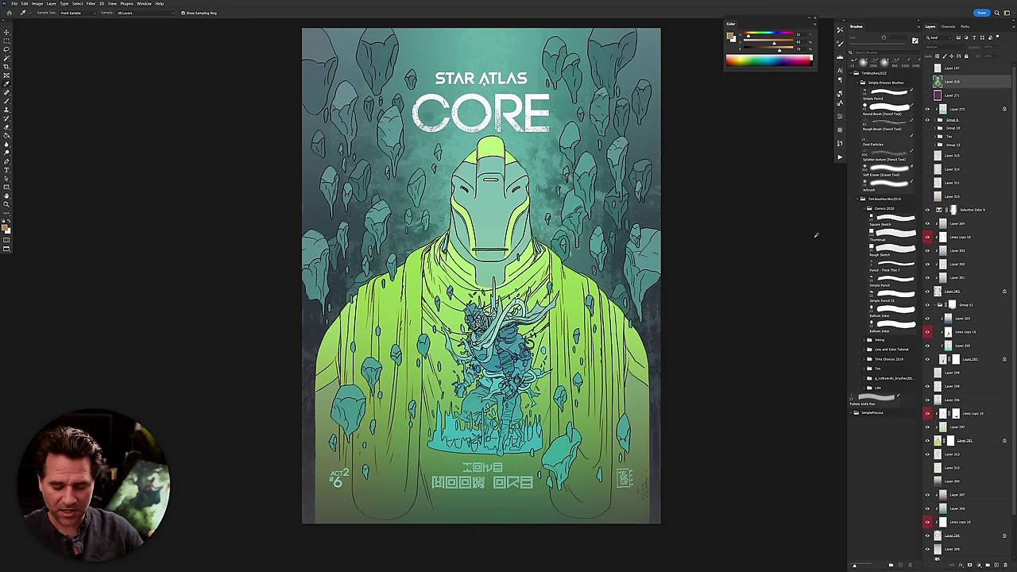
Compare the green cover without and with the Selective Color 9 adjustment, and show the dark border around the artwork.
{"action": "left_click", "coordinate": [927, 209]}
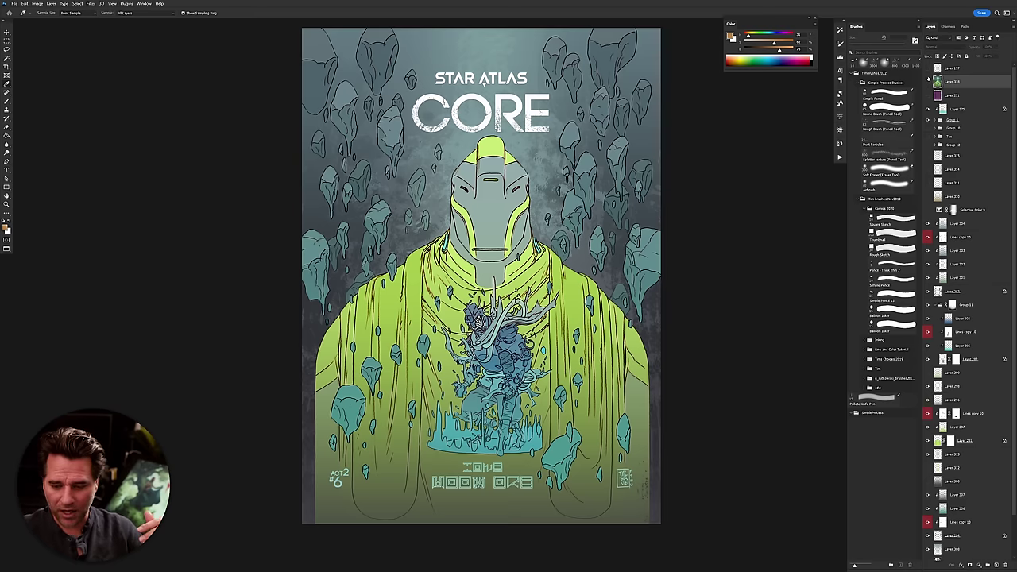
{"action": "left_click", "coordinate": [927, 69]}
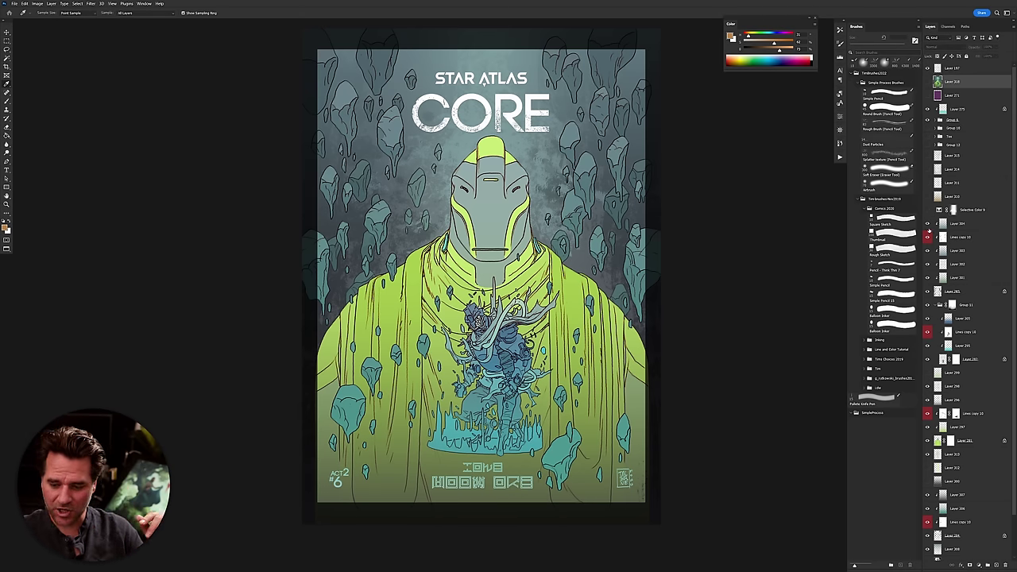
{"action": "left_click", "coordinate": [926, 210]}
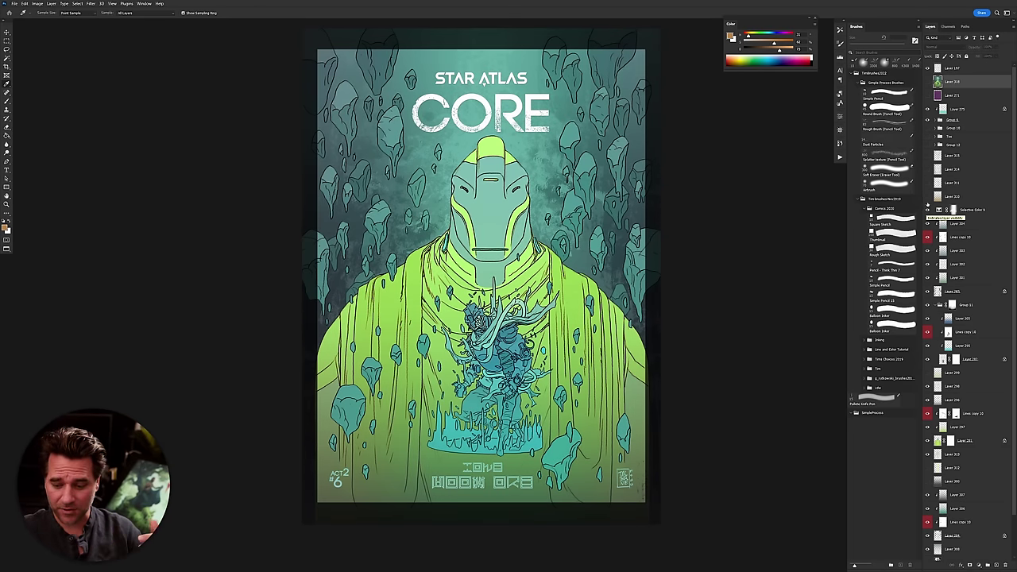
Show Layers 310, 311, 314 and 315 and the Tex group over the green cover, and inspect the helmet's texture.
{"action": "left_click", "coordinate": [927, 196]}
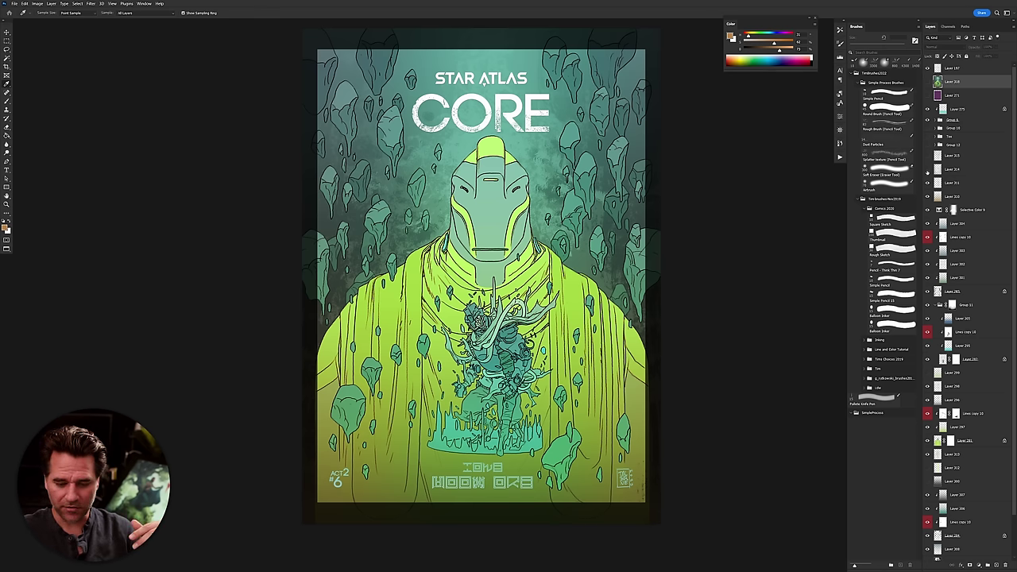
{"action": "left_click", "coordinate": [926, 169]}
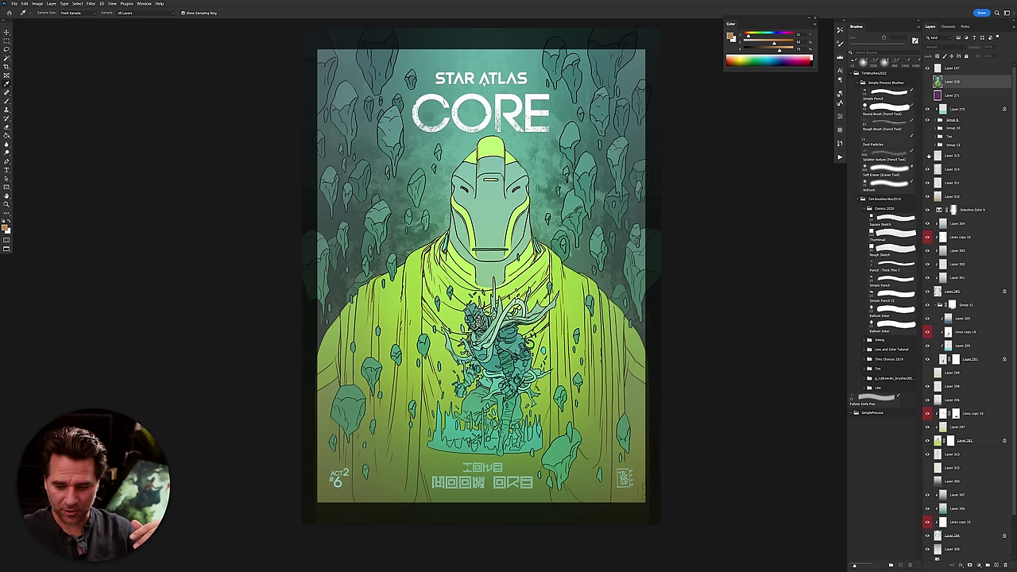
{"action": "left_click", "coordinate": [927, 156]}
{"action": "left_click", "coordinate": [927, 136]}
{"action": "left_click", "coordinate": [927, 82]}
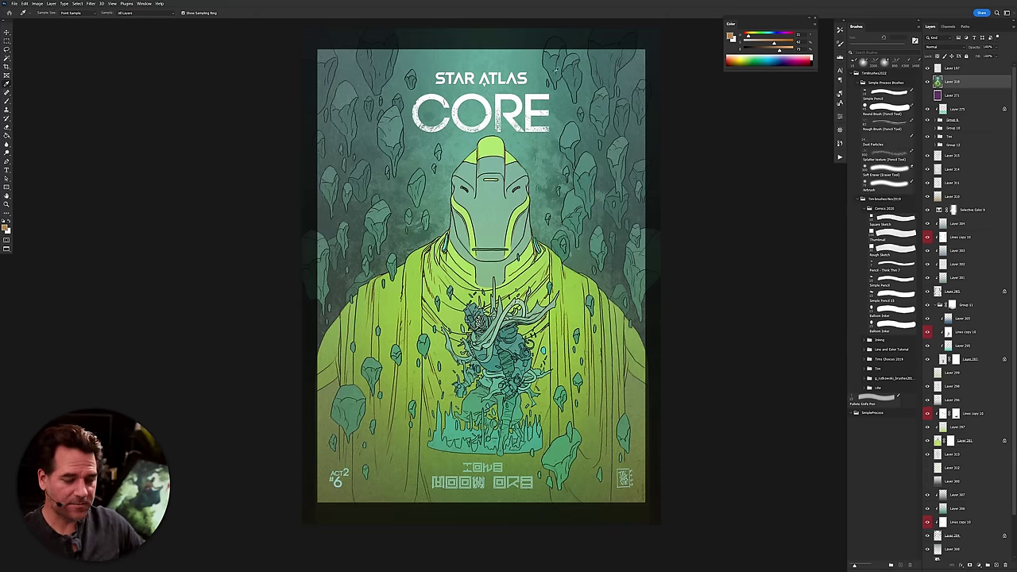
{"action": "left_click_drag", "start_coordinate": [525, 162], "coordinate": [522, 169]}
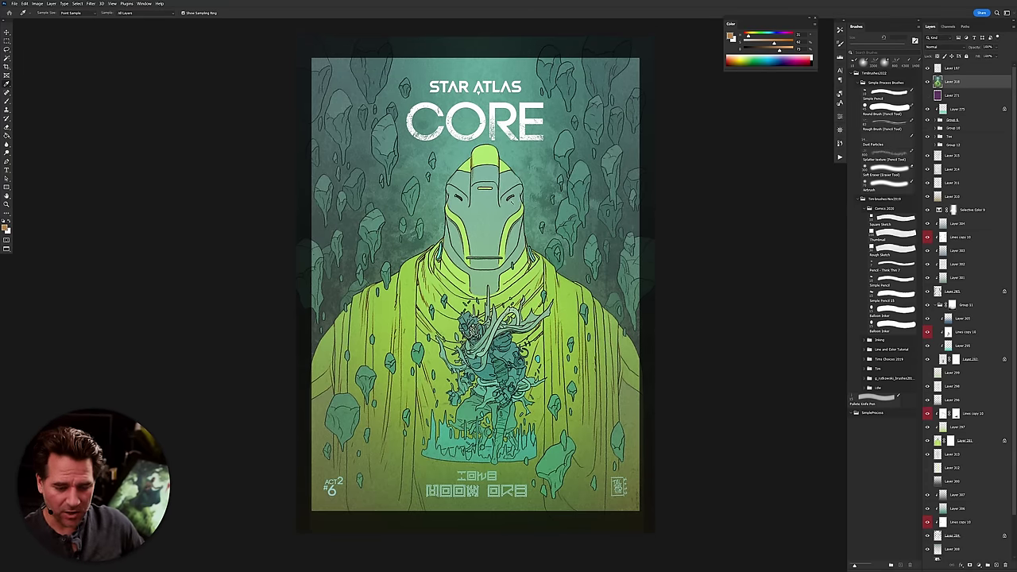
{"action": "scroll", "coordinate": [537, 200], "scroll_direction": "up", "scroll_amount": 5}
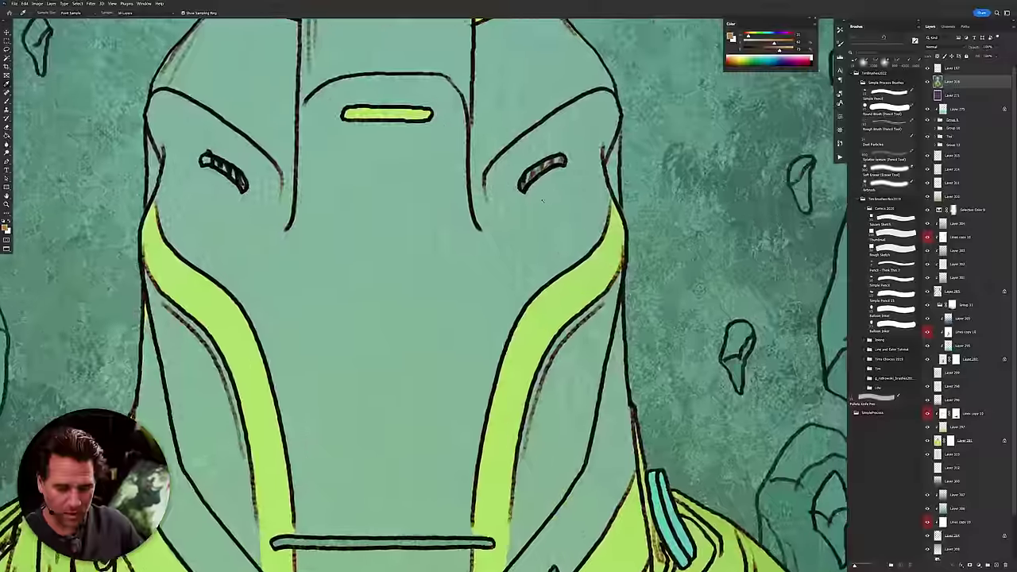
{"action": "scroll", "coordinate": [529, 203], "scroll_direction": "down", "scroll_amount": 5}
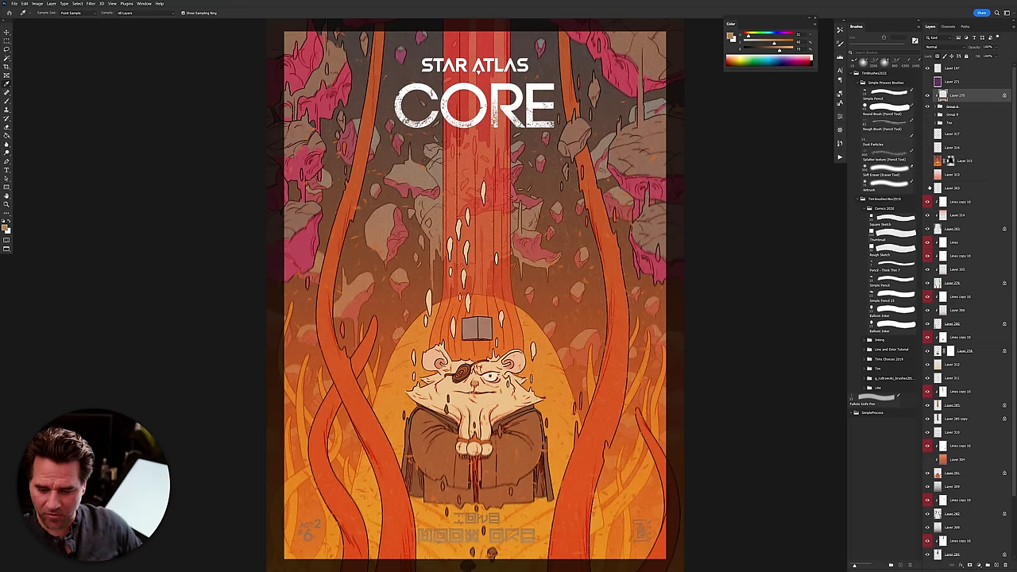
Hide the lowest overlay above the orange cover's line art, and isolate the floating rocks and the shattered planet in turn.
{"action": "left_click", "coordinate": [928, 187]}
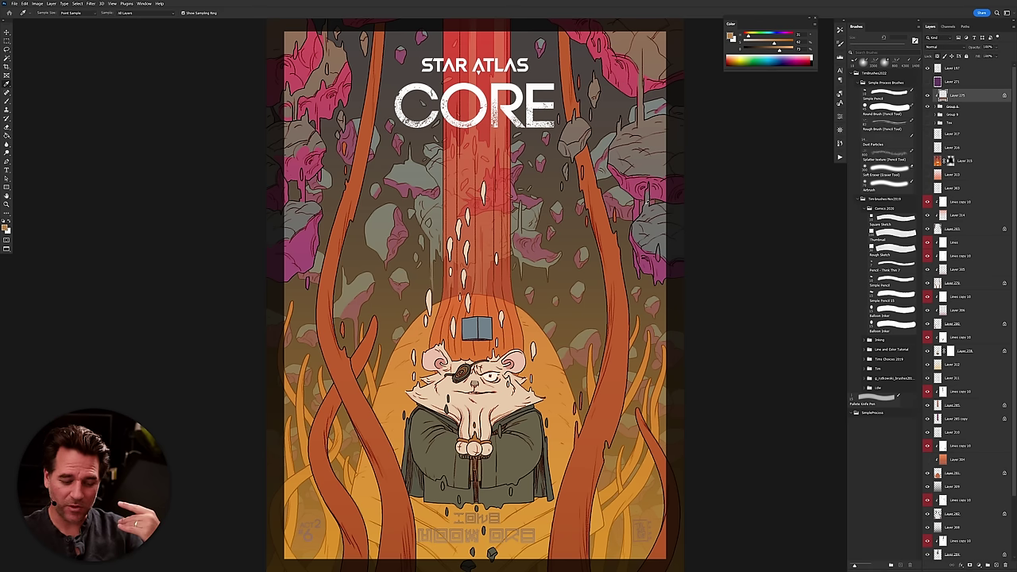
{"action": "scroll", "coordinate": [1013, 367], "scroll_direction": "down", "scroll_amount": 1}
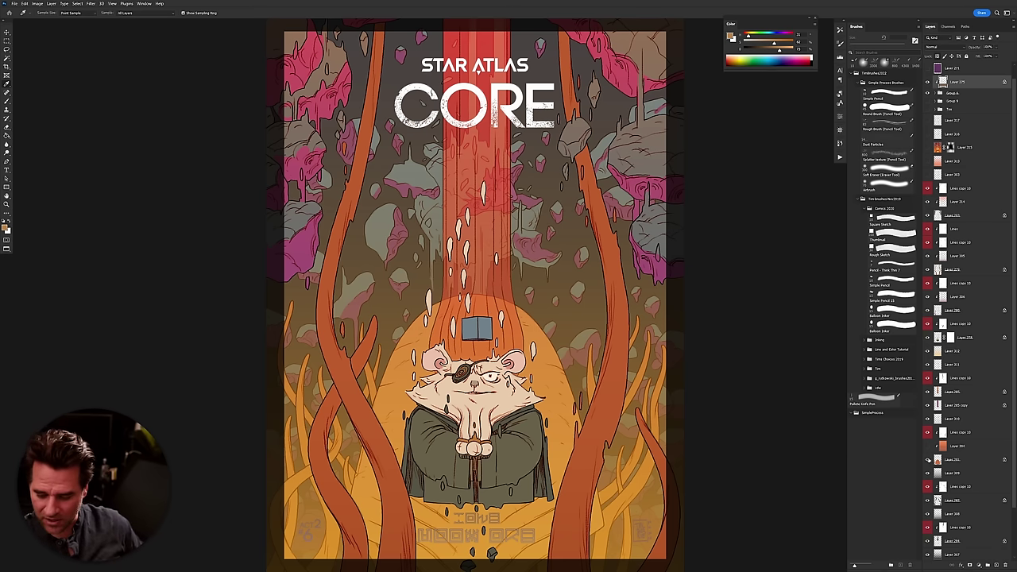
{"action": "scroll", "coordinate": [939, 491], "scroll_direction": "down", "scroll_amount": 4}
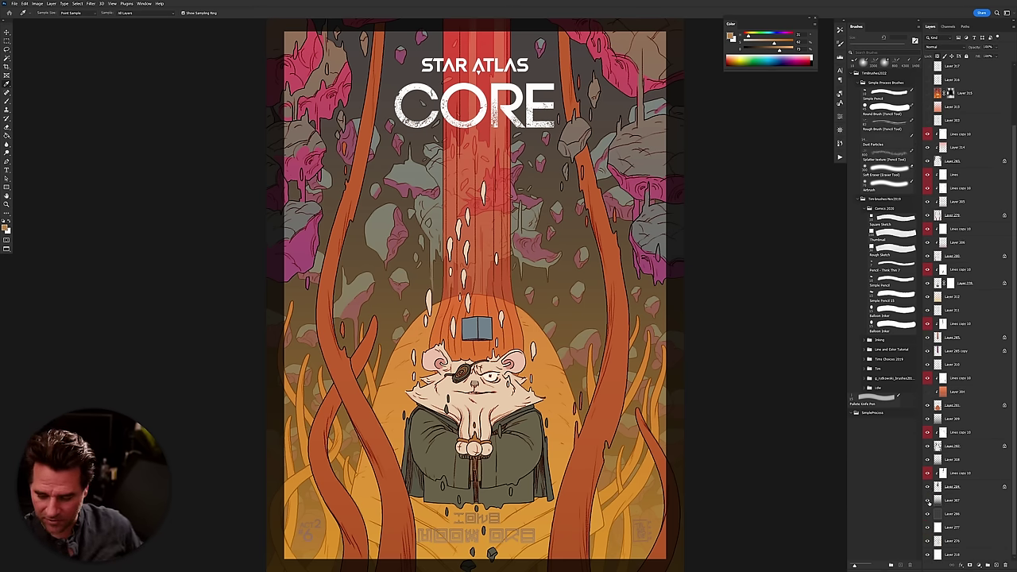
{"action": "scroll", "coordinate": [933, 501], "scroll_direction": "up", "scroll_amount": 2}
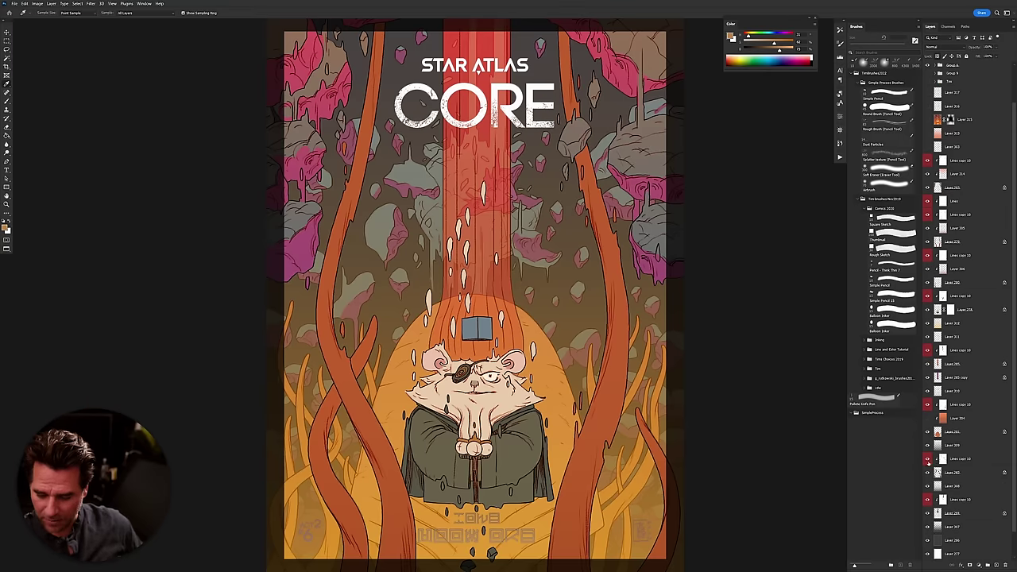
{"action": "left_click", "coordinate": [927, 459], "text": "alt"}
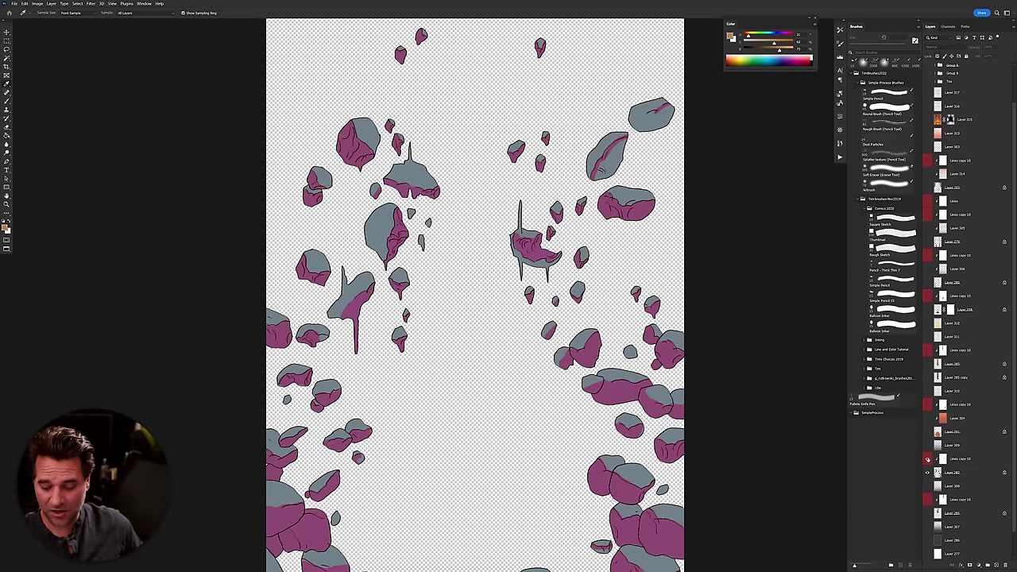
{"action": "left_click", "coordinate": [927, 459], "text": "alt"}
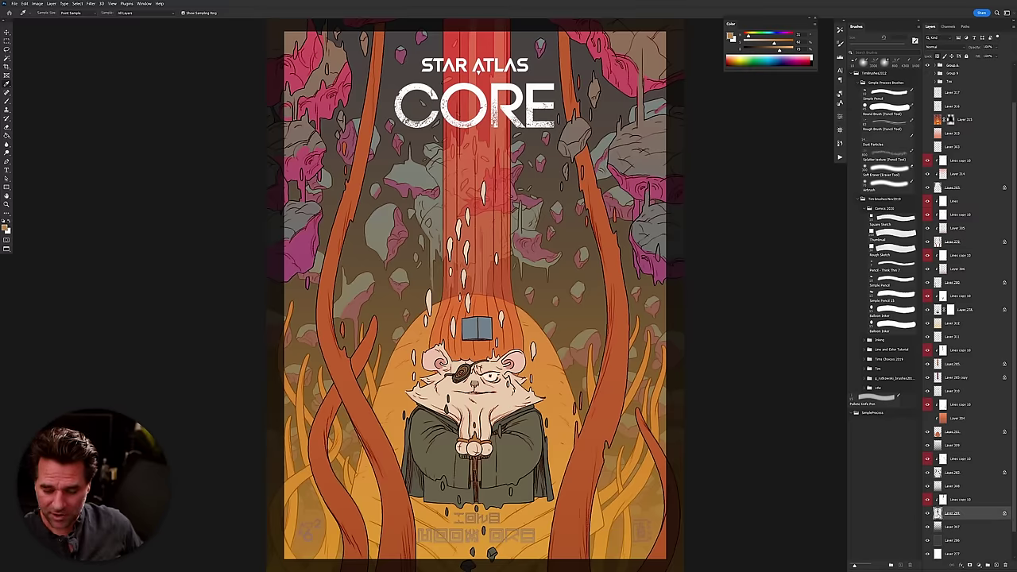
{"action": "left_click", "coordinate": [927, 499], "text": "alt"}
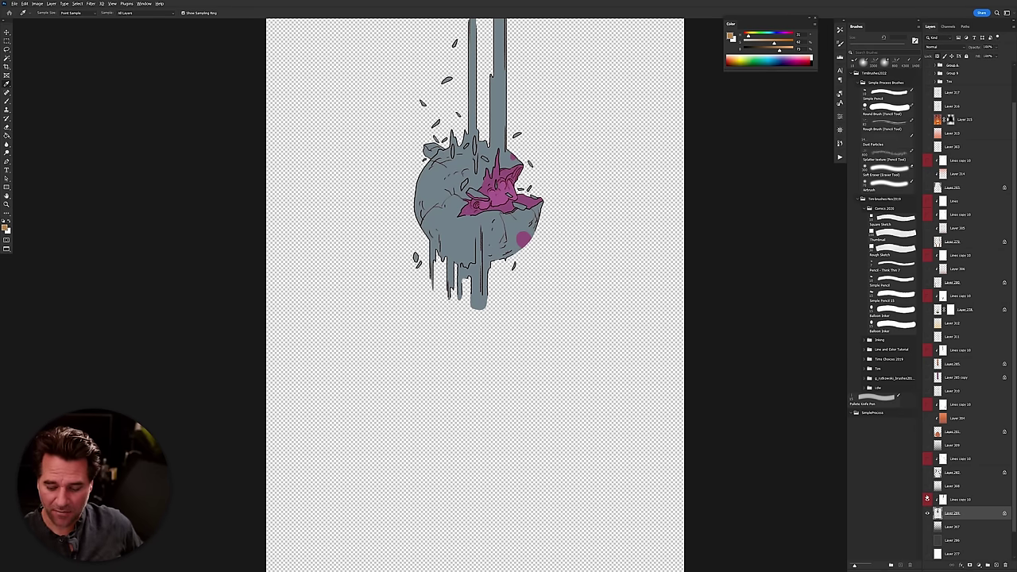
{"action": "left_click", "coordinate": [927, 500], "text": "alt"}
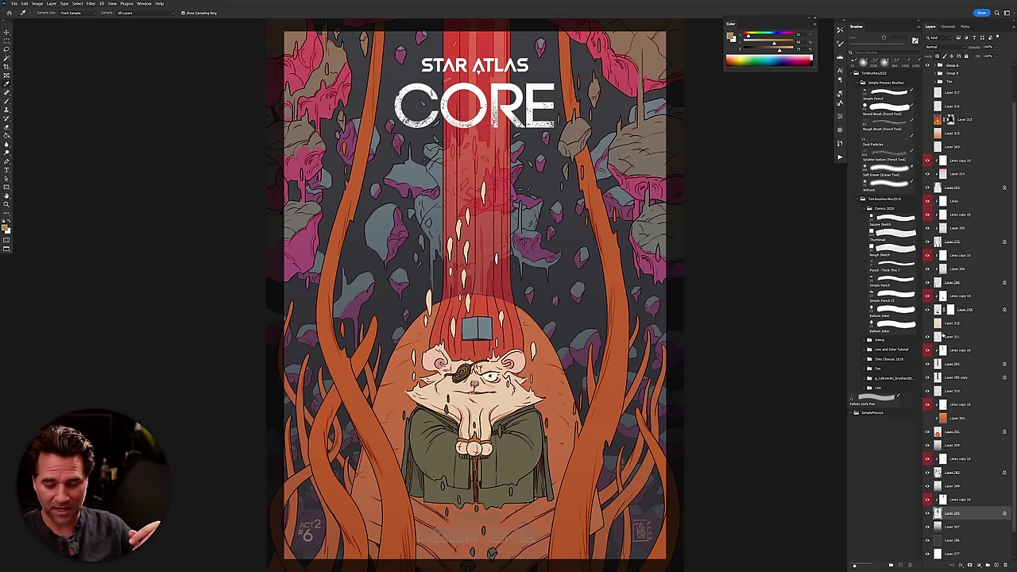
Restore the orange cover's Layer 312 glow and its overlay Layers 313, 315, 316 and 317.
{"action": "left_click", "coordinate": [927, 324]}
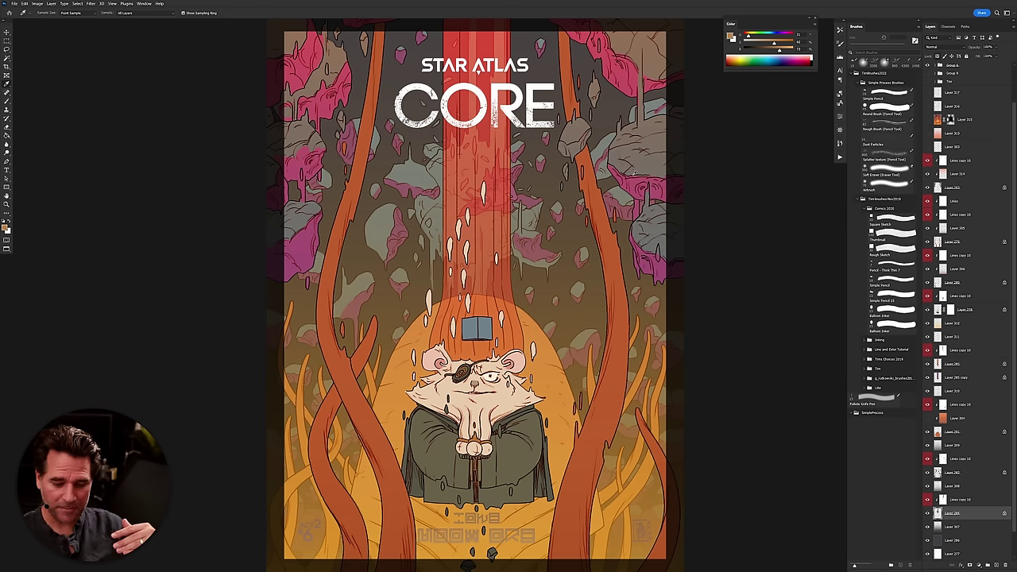
{"action": "scroll", "coordinate": [956, 289], "scroll_direction": "up", "scroll_amount": 2}
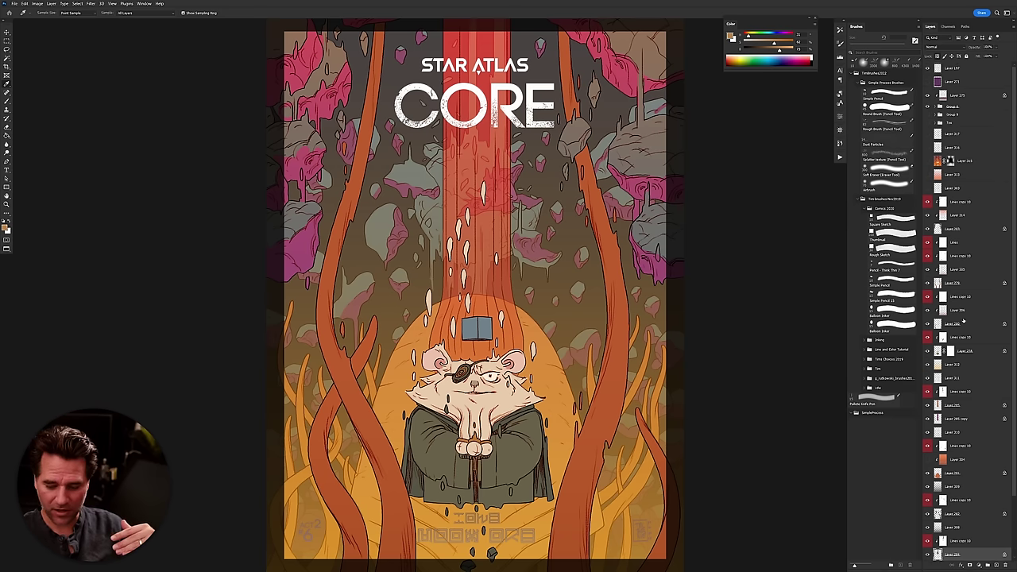
{"action": "scroll", "coordinate": [951, 328], "scroll_direction": "down", "scroll_amount": 1}
{"action": "scroll", "coordinate": [927, 213], "scroll_direction": "up", "scroll_amount": 1}
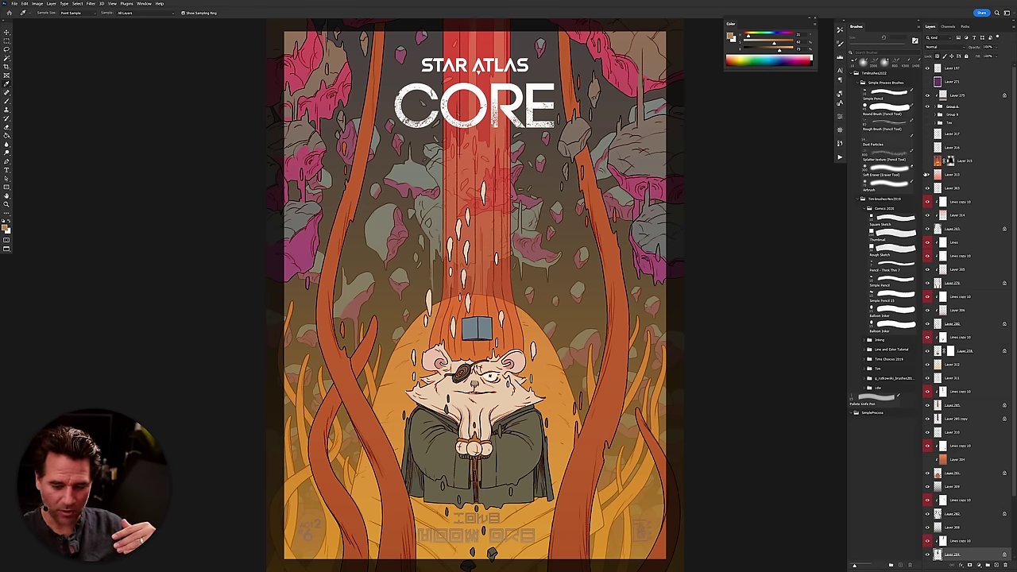
{"action": "left_click", "coordinate": [926, 174]}
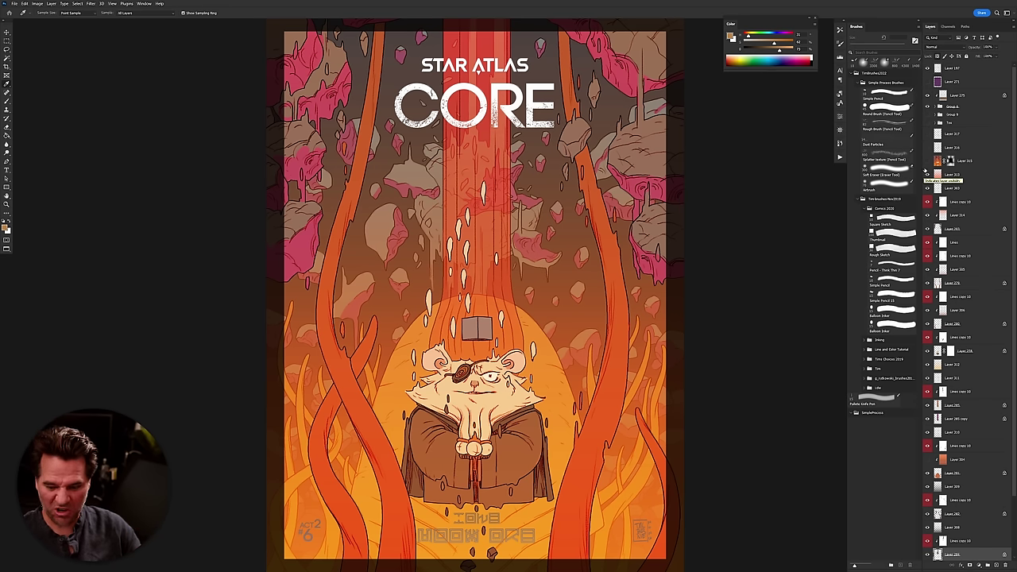
{"action": "left_click", "coordinate": [927, 161]}
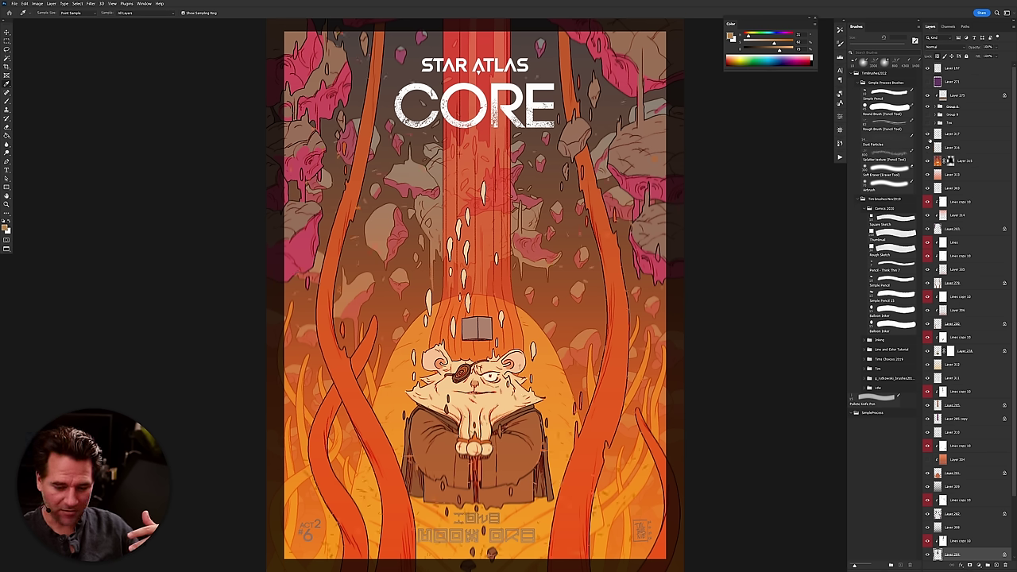
{"action": "left_click", "coordinate": [927, 147]}
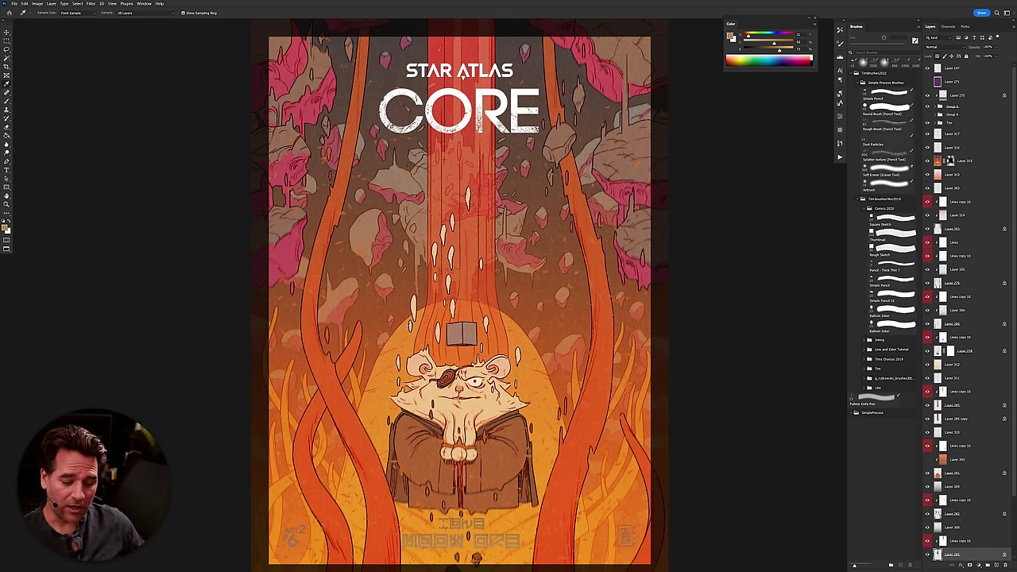
{"action": "left_click_drag", "start_coordinate": [475, 558], "coordinate": [468, 571]}
{"action": "scroll", "coordinate": [449, 548], "scroll_direction": "down", "scroll_amount": 2}
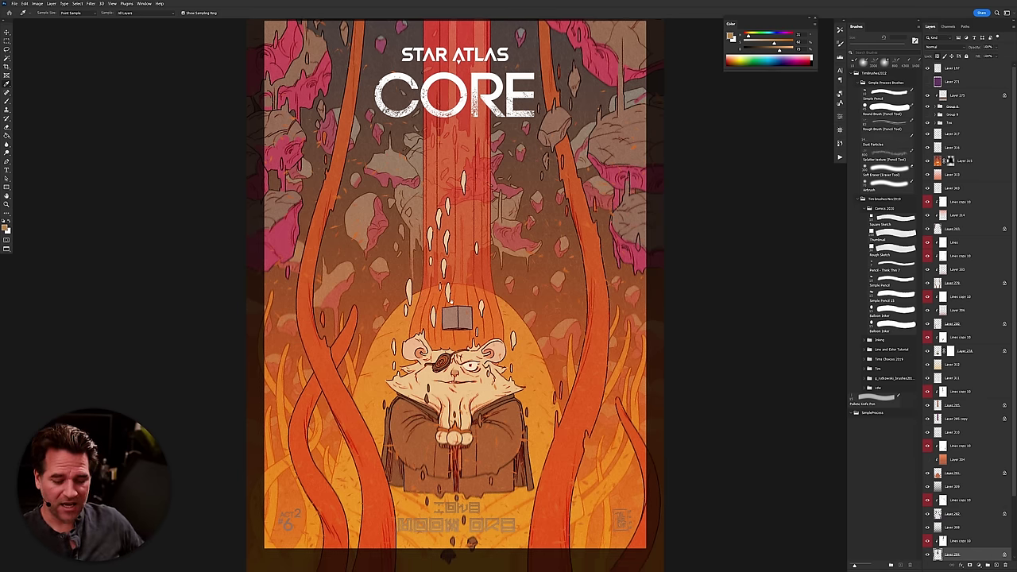
{"action": "scroll", "coordinate": [460, 395], "scroll_direction": "up", "scroll_amount": 2}
{"action": "scroll", "coordinate": [498, 391], "scroll_direction": "up", "scroll_amount": 3}
{"action": "scroll", "coordinate": [498, 390], "scroll_direction": "down", "scroll_amount": 1}
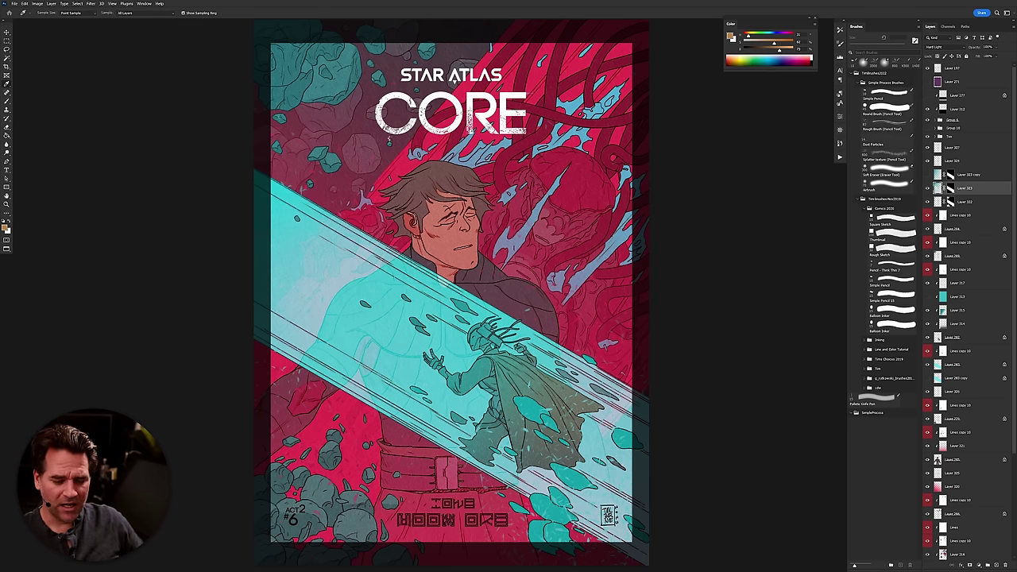
Review the armoured warrior cover with the orange beam and the magenta interior comic page for comparison.
{"action": "key", "text": "ctrl+Tab"}
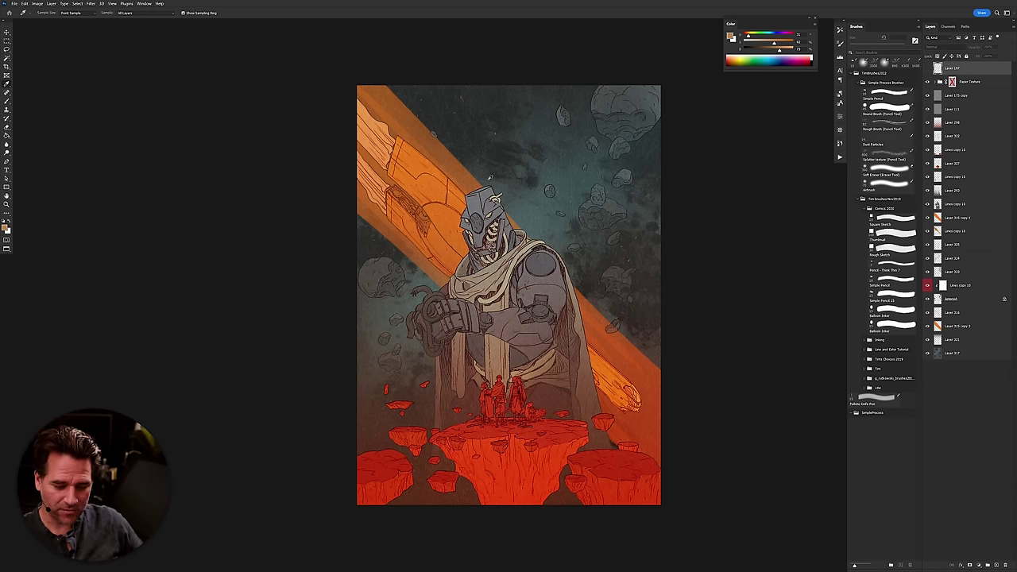
{"action": "left_click_drag", "start_coordinate": [514, 237], "coordinate": [493, 239]}
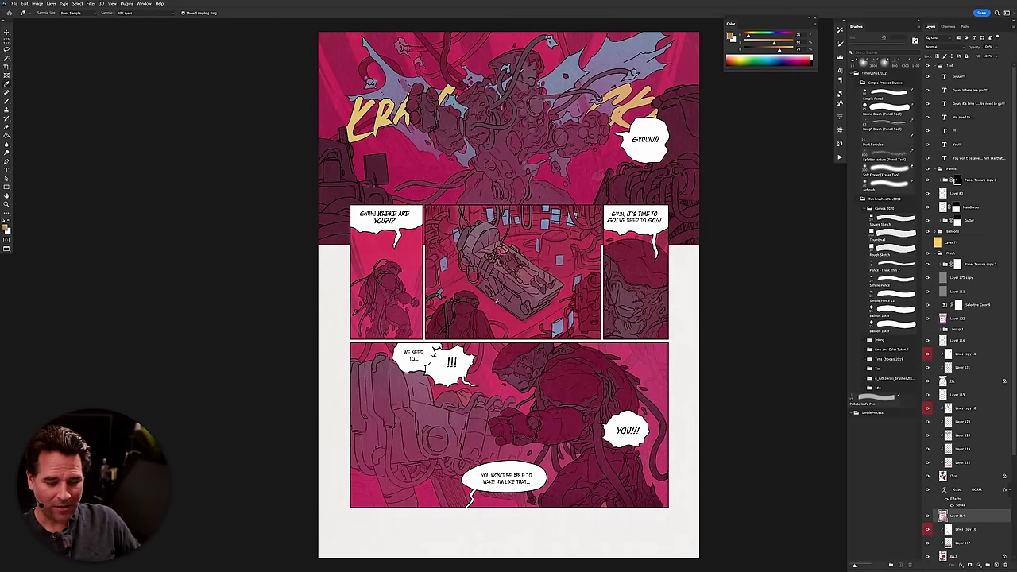
{"action": "left_click_drag", "start_coordinate": [514, 292], "coordinate": [495, 298]}
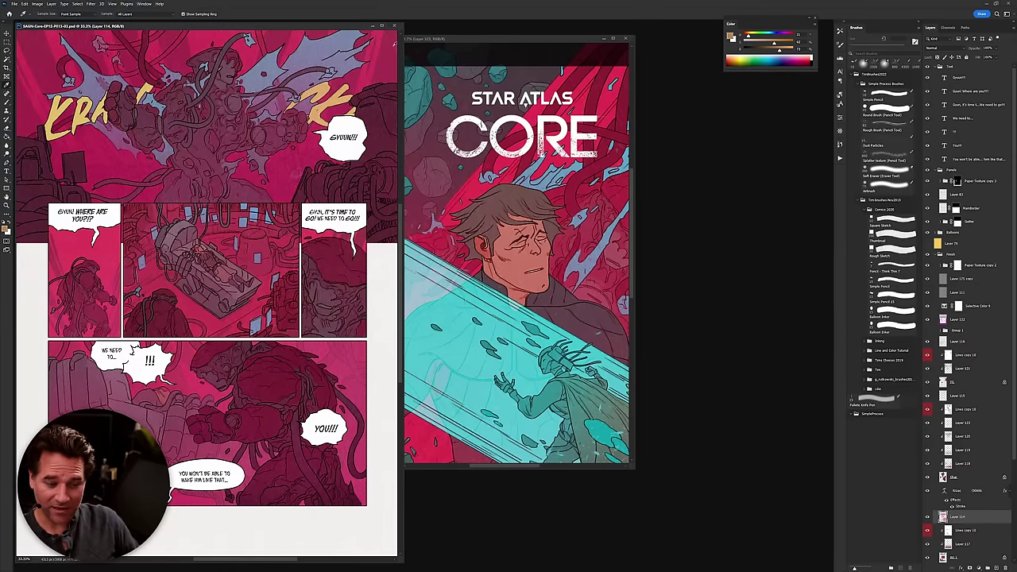
Close the magenta comic page and bring the pink and teal cover back to full view.
{"action": "left_click", "coordinate": [395, 27]}
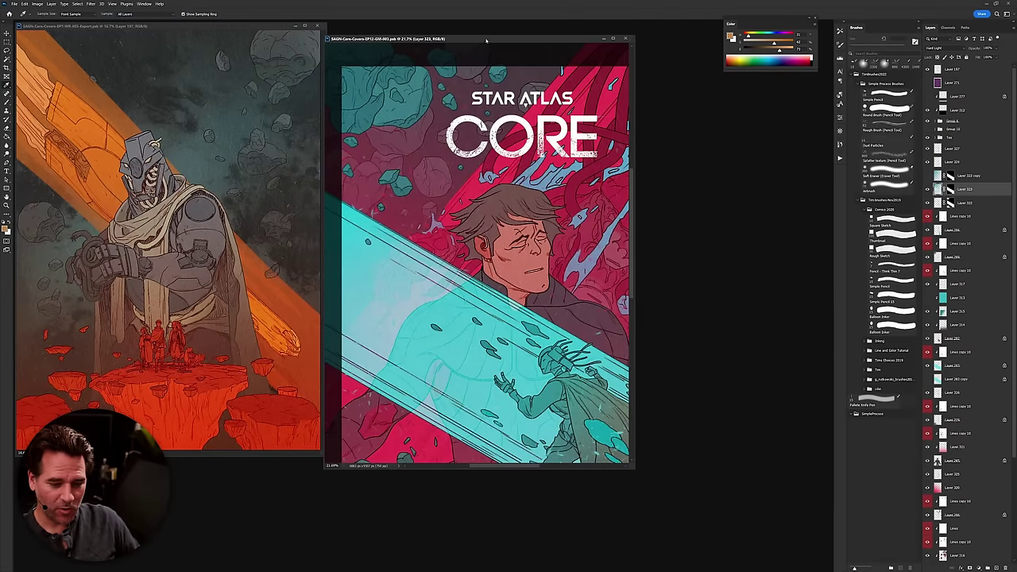
{"action": "left_click", "coordinate": [478, 43]}
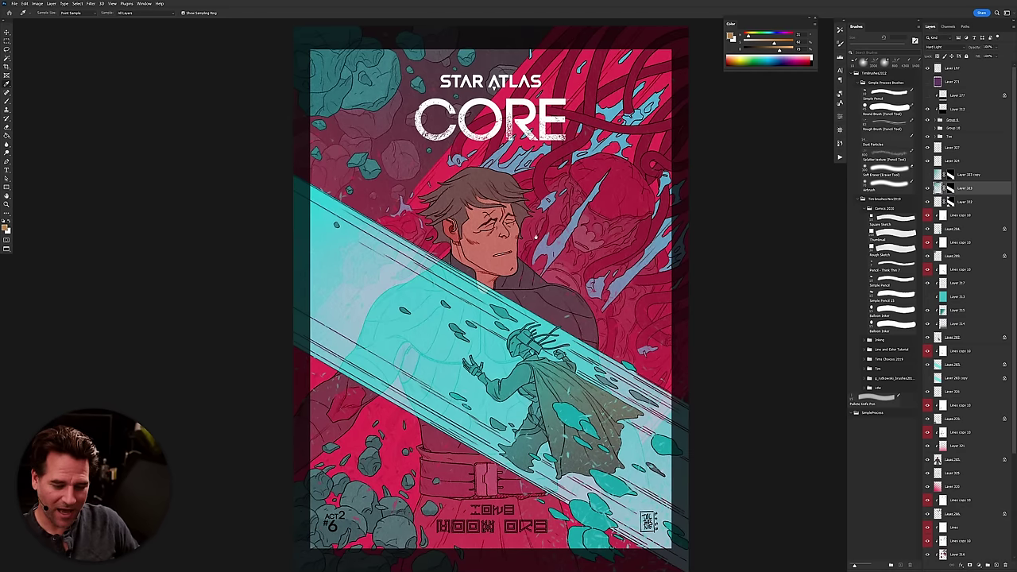
{"action": "scroll", "coordinate": [513, 253], "scroll_direction": "up", "scroll_amount": 5}
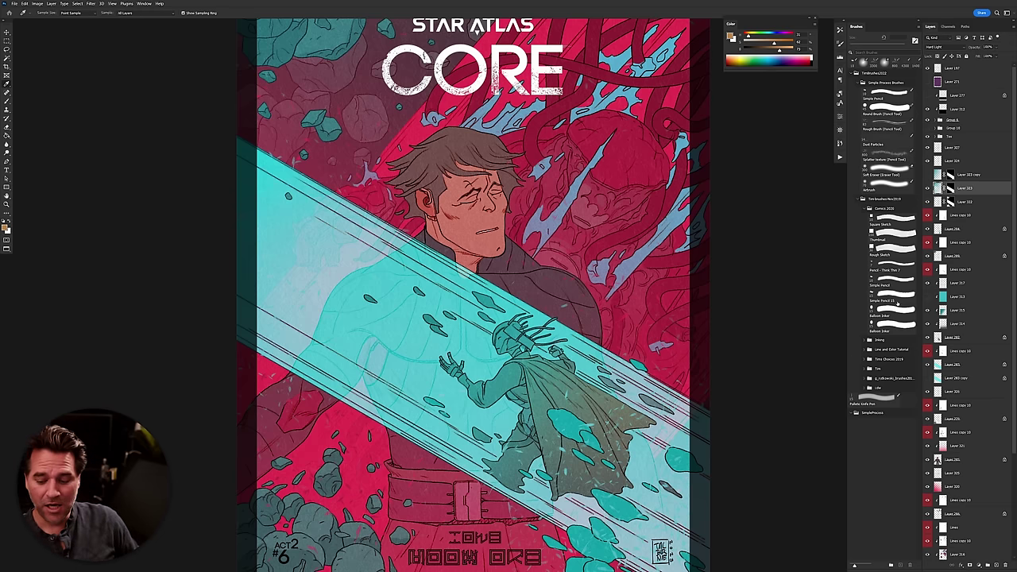
Isolate the caped figure with its line art, and the beam and debris layers beneath it one at a time.
{"action": "left_click", "coordinate": [927, 270], "text": "alt"}
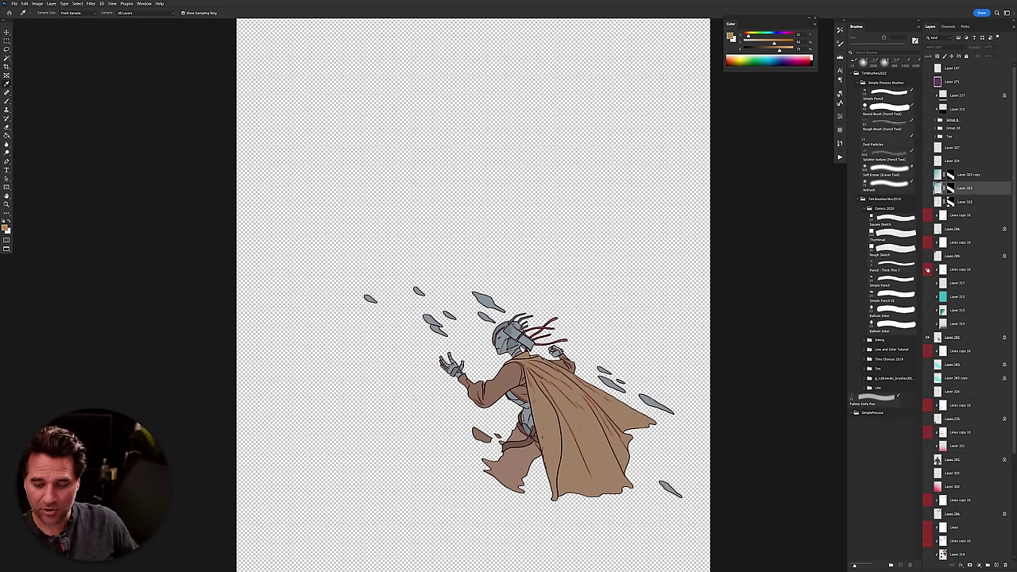
{"action": "left_click", "coordinate": [928, 270], "text": "alt"}
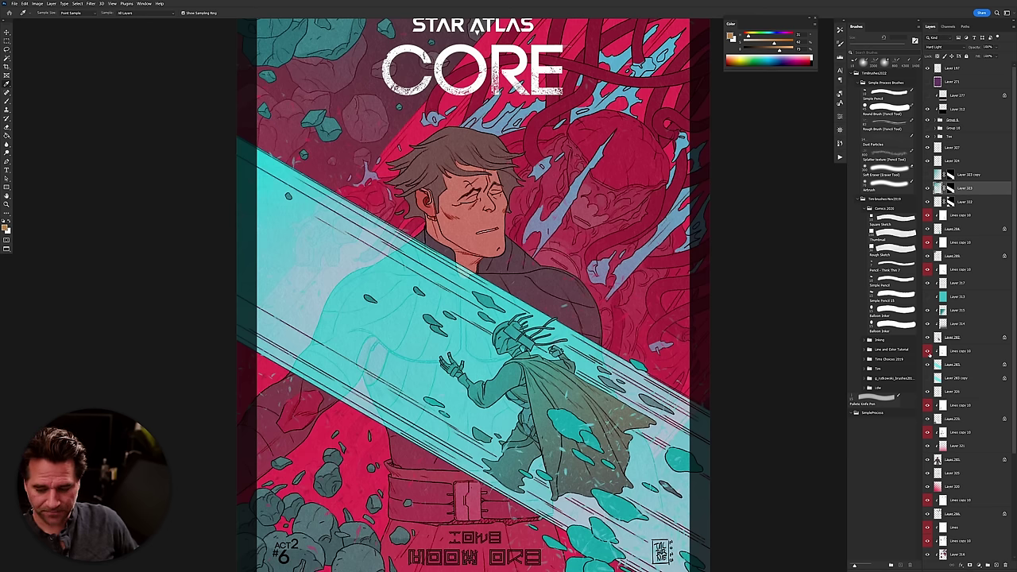
{"action": "left_click", "coordinate": [927, 350], "text": "alt"}
{"action": "left_click", "coordinate": [927, 350], "text": "alt"}
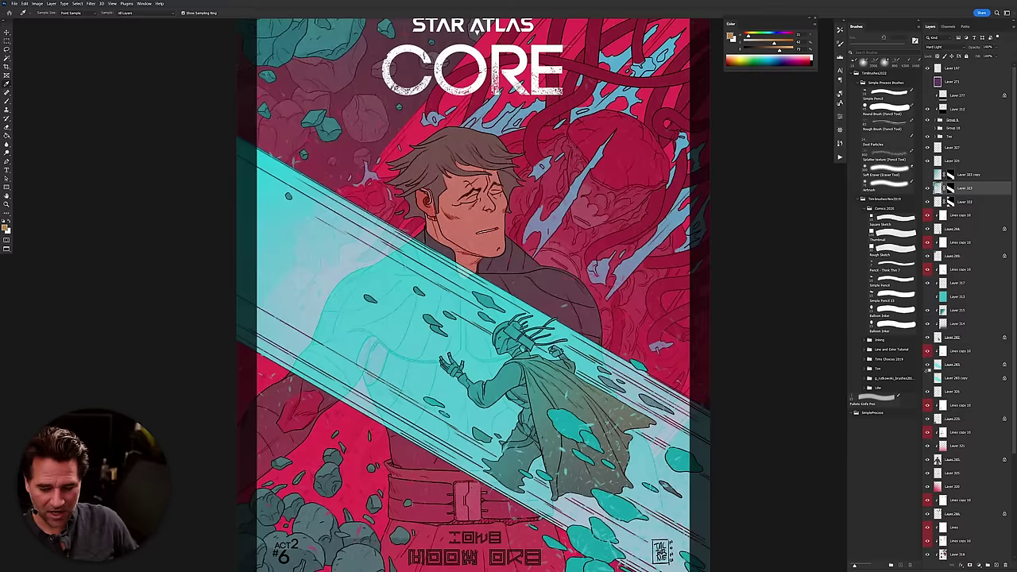
{"action": "left_click", "coordinate": [928, 404], "text": "alt"}
{"action": "left_click", "coordinate": [928, 403], "text": "alt"}
Isolate the large man's flat colours with their line art to examine them, and restore the full pink and teal cover.
{"action": "scroll", "coordinate": [931, 409], "scroll_direction": "down", "scroll_amount": 2}
{"action": "left_click", "coordinate": [927, 405], "text": "alt"}
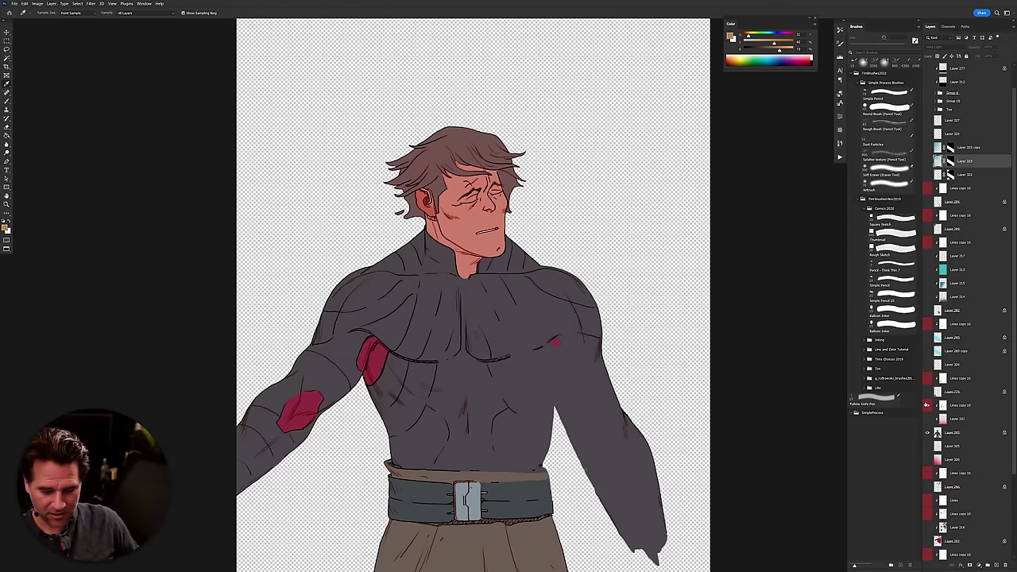
{"action": "left_click", "coordinate": [927, 405], "text": "alt"}
{"action": "left_click", "coordinate": [927, 405], "text": "alt"}
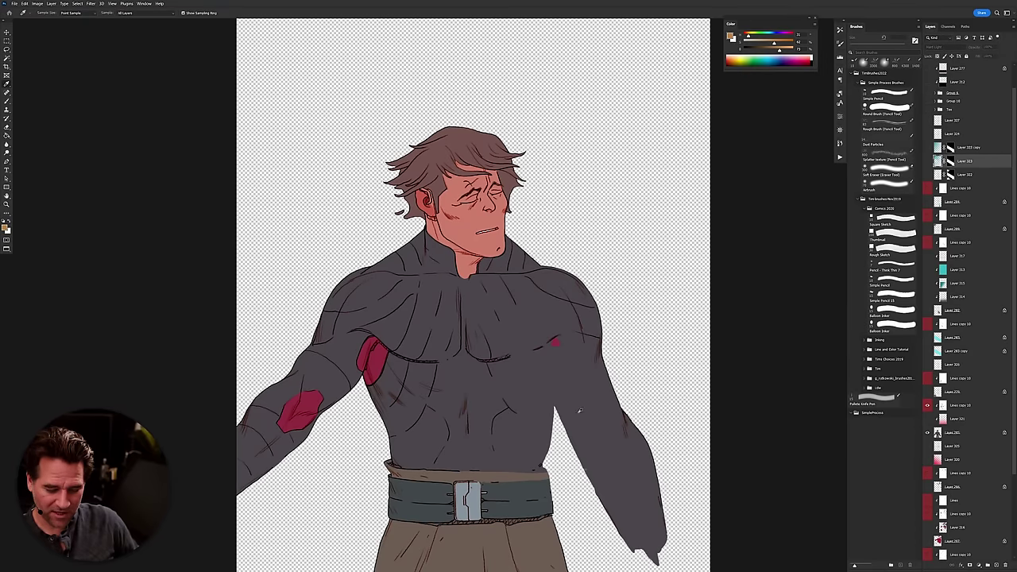
{"action": "left_click", "coordinate": [927, 405], "text": "alt"}
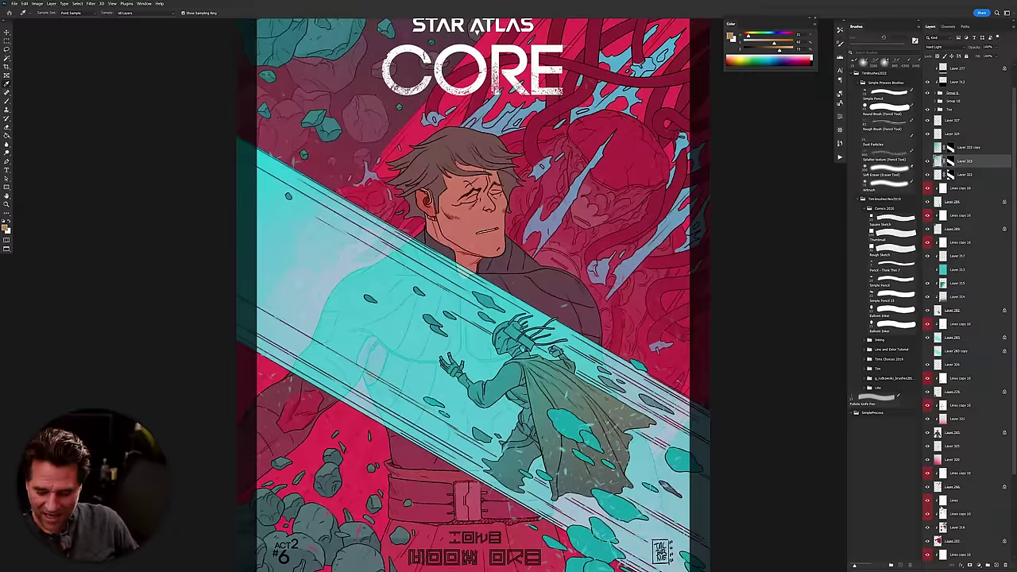
Isolate the red tentacled creature's flat shape with its clipped line art, and bring all layers back.
{"action": "left_click", "coordinate": [927, 500], "text": "alt"}
{"action": "left_click", "coordinate": [927, 501], "text": "alt"}
{"action": "left_click", "coordinate": [926, 514], "text": "alt"}
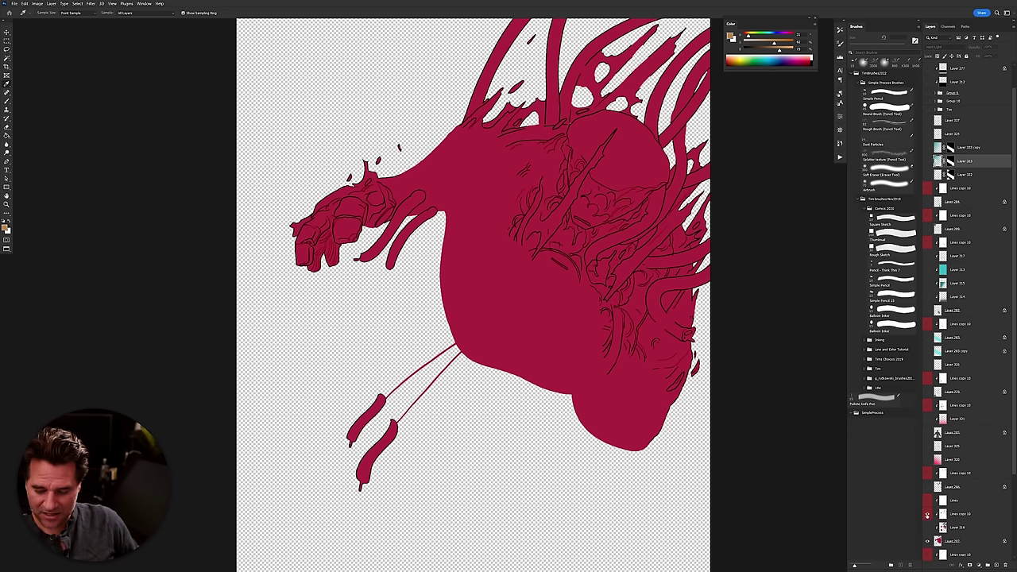
{"action": "left_click", "coordinate": [926, 514], "text": "alt"}
Delete the covering layer and the extra Lines layer clipped to the red creature, and isolate its flats with the remaining line art.
{"action": "left_click", "coordinate": [940, 528]}
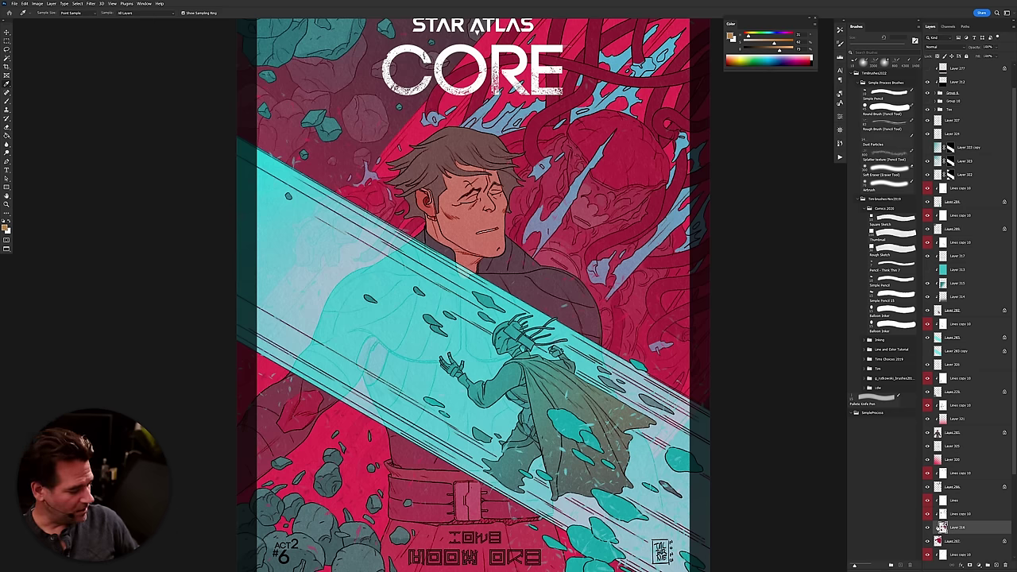
{"action": "key", "text": "Delete"}
{"action": "left_click", "coordinate": [936, 501]}
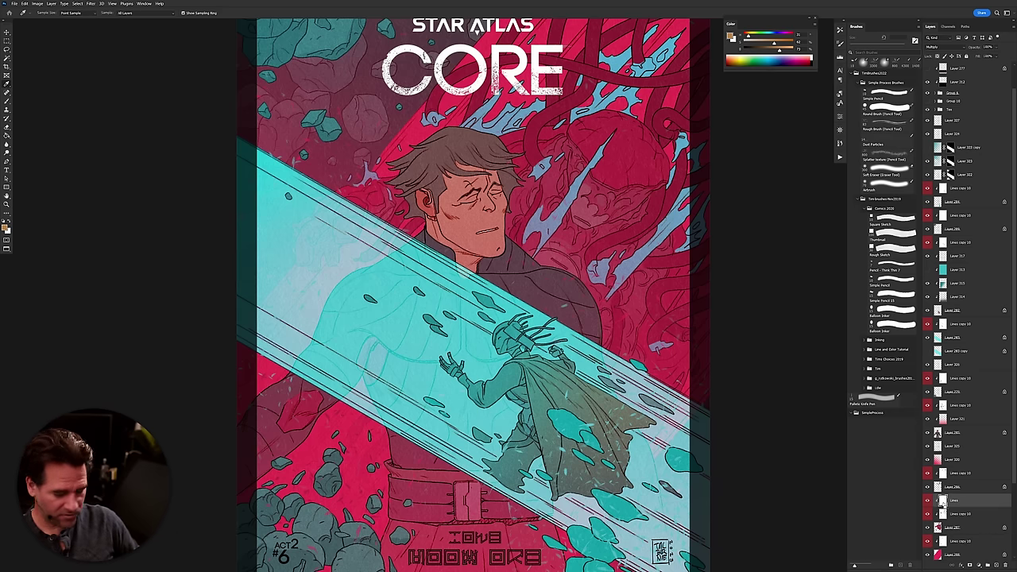
{"action": "left_click", "coordinate": [927, 501], "text": "alt"}
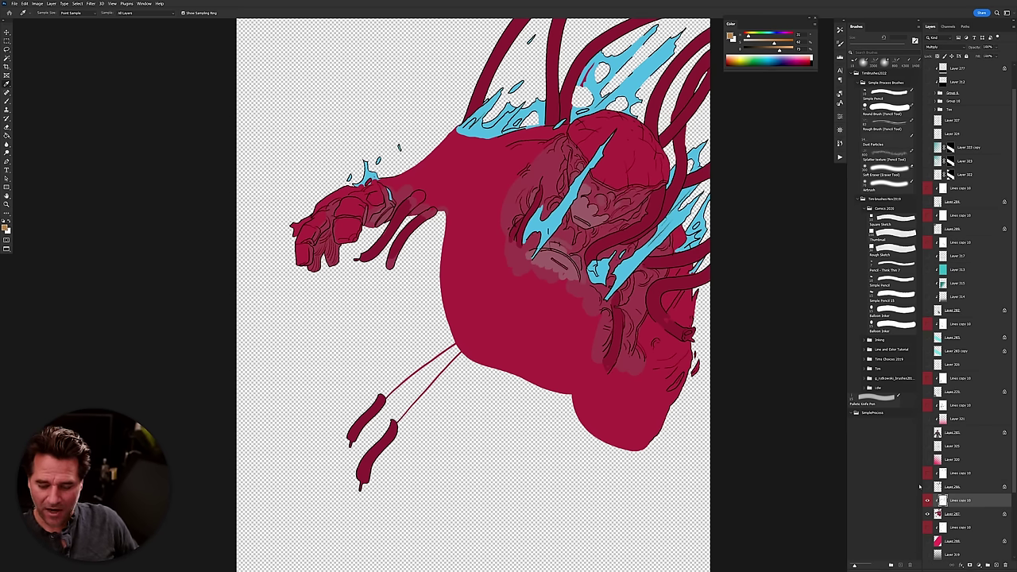
{"action": "left_click", "coordinate": [927, 501], "text": "alt"}
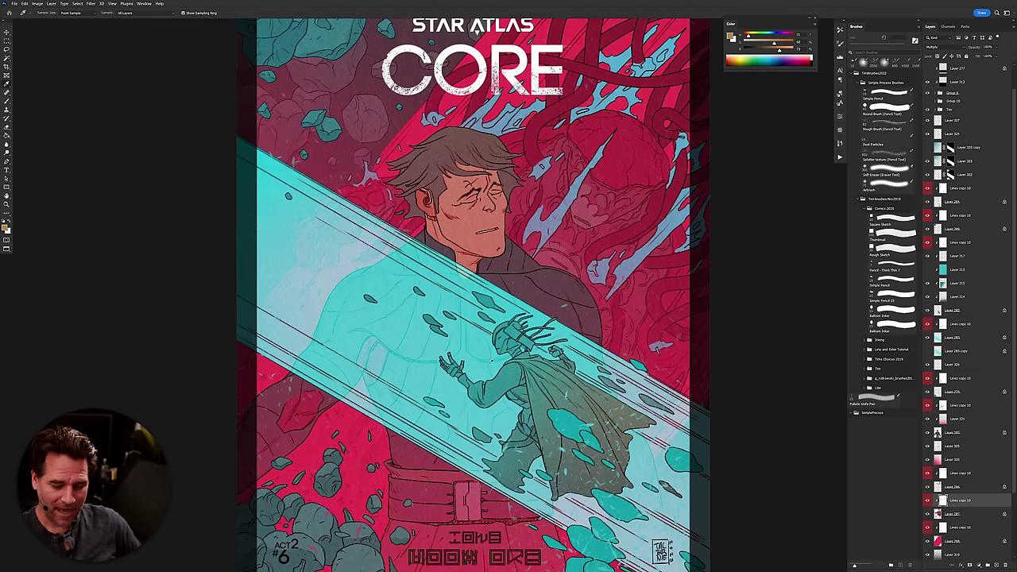
Hide the beam texture and gradient layers, the caped figure's colour overlays and the pink gradients so the cover shows mainly flat colours.
{"action": "scroll", "coordinate": [512, 386], "scroll_direction": "up", "scroll_amount": 4}
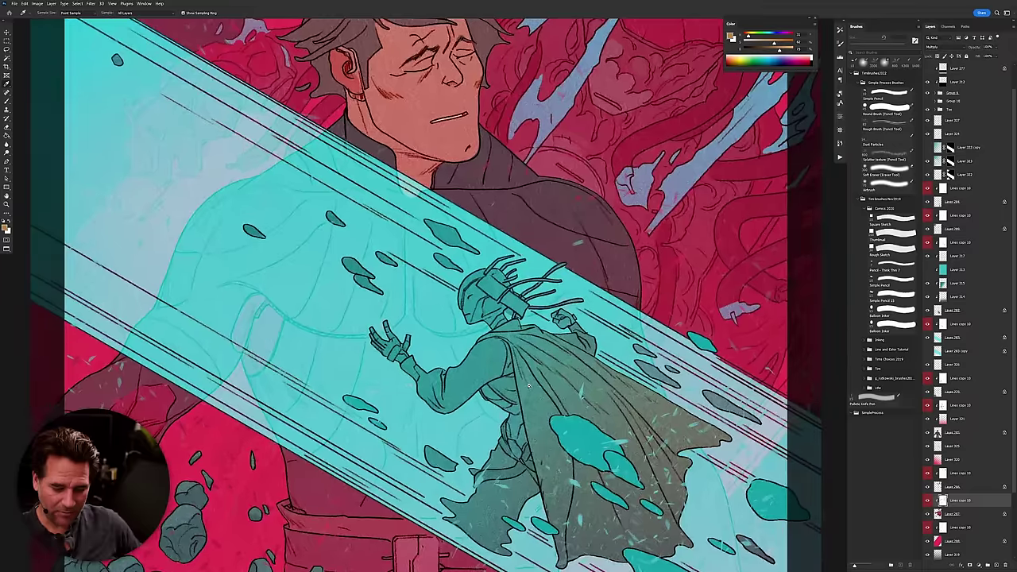
{"action": "key", "text": "ctrl+0"}
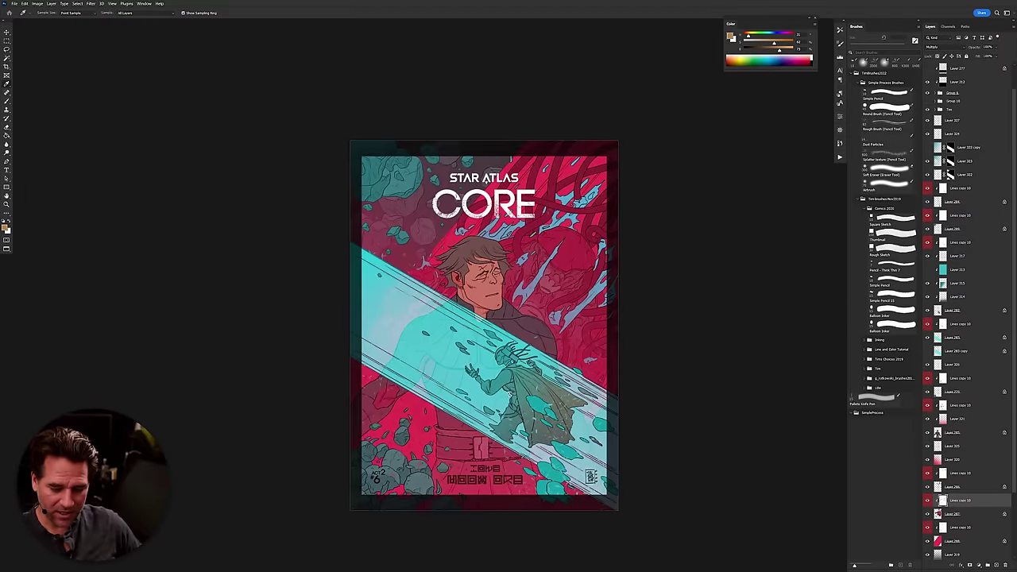
{"action": "scroll", "coordinate": [511, 394], "scroll_direction": "up", "scroll_amount": 3}
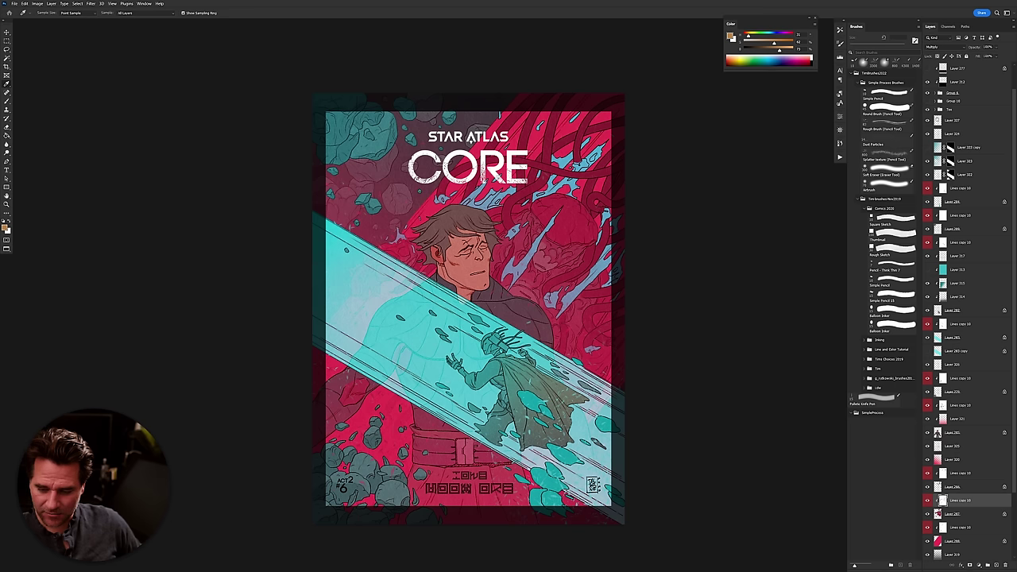
{"action": "left_click", "coordinate": [950, 126]}
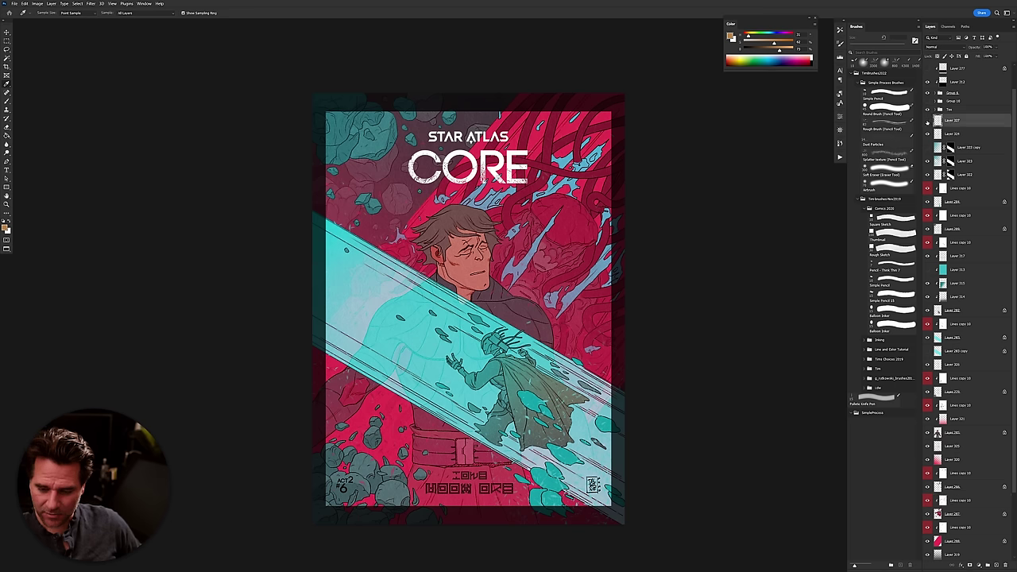
{"action": "left_click", "coordinate": [927, 215]}
{"action": "left_click_drag", "start_coordinate": [927, 250], "coordinate": [934, 300]}
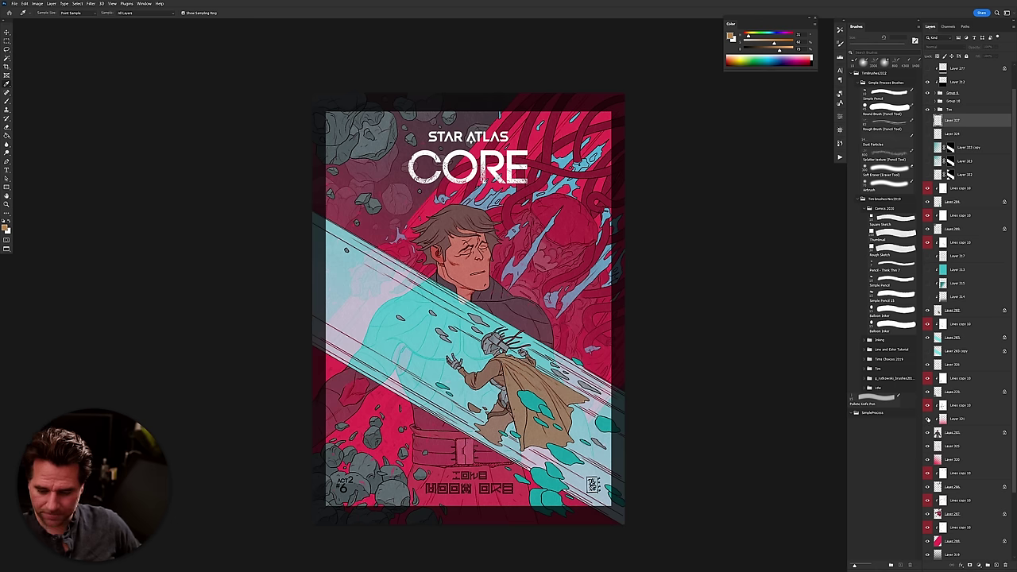
{"action": "left_click", "coordinate": [927, 419]}
{"action": "left_click", "coordinate": [927, 459]}
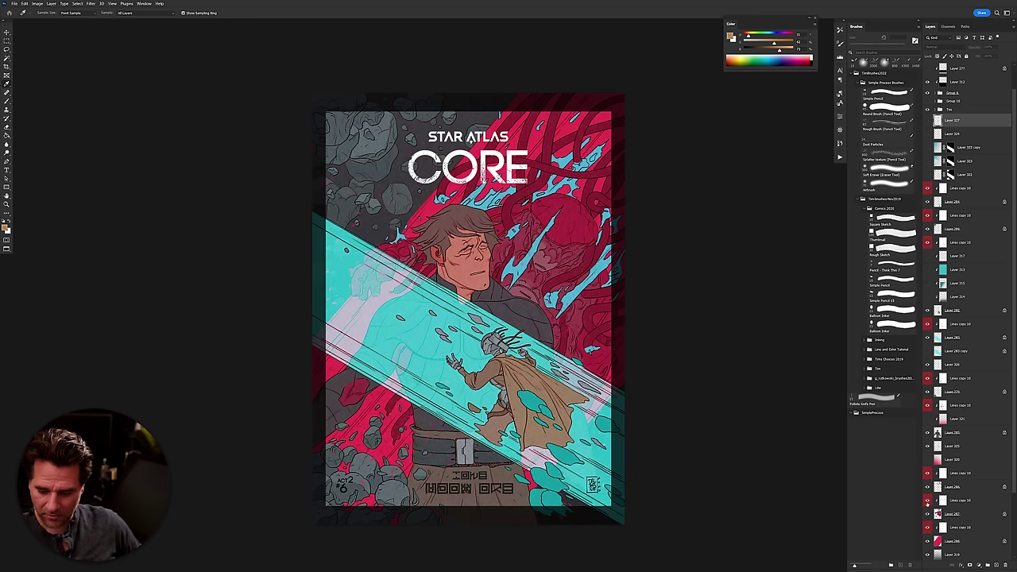
{"action": "scroll", "coordinate": [936, 543], "scroll_direction": "down", "scroll_amount": 3}
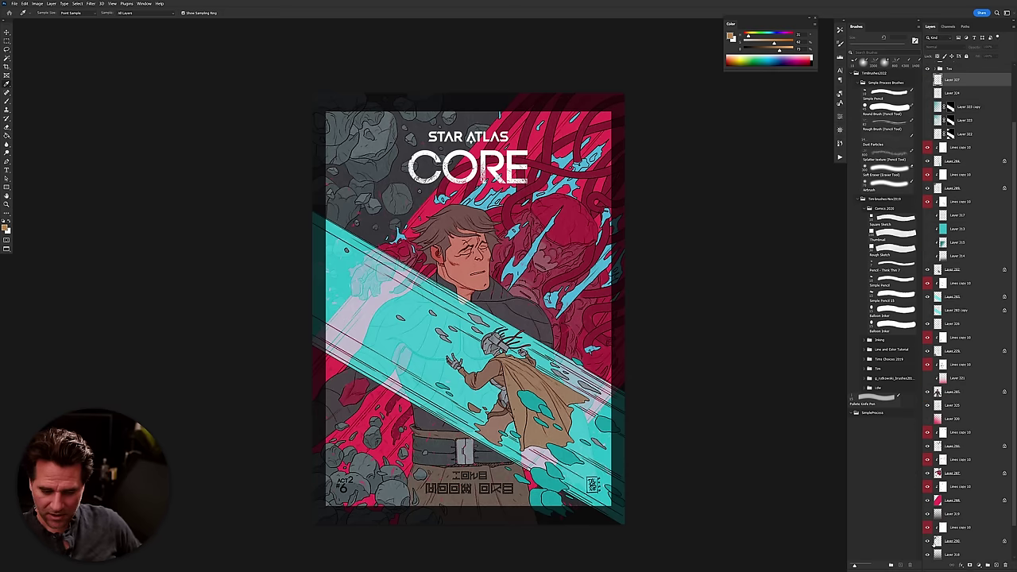
{"action": "scroll", "coordinate": [943, 540], "scroll_direction": "down", "scroll_amount": 2}
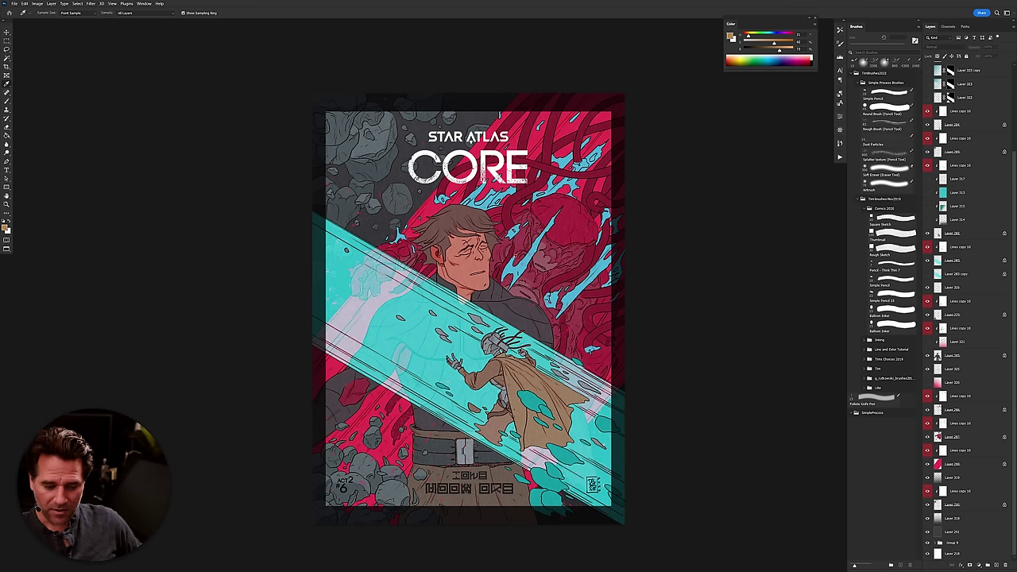
Check the red diagonal background flat by isolating it with its clipped line art.
{"action": "left_click", "coordinate": [927, 464]}
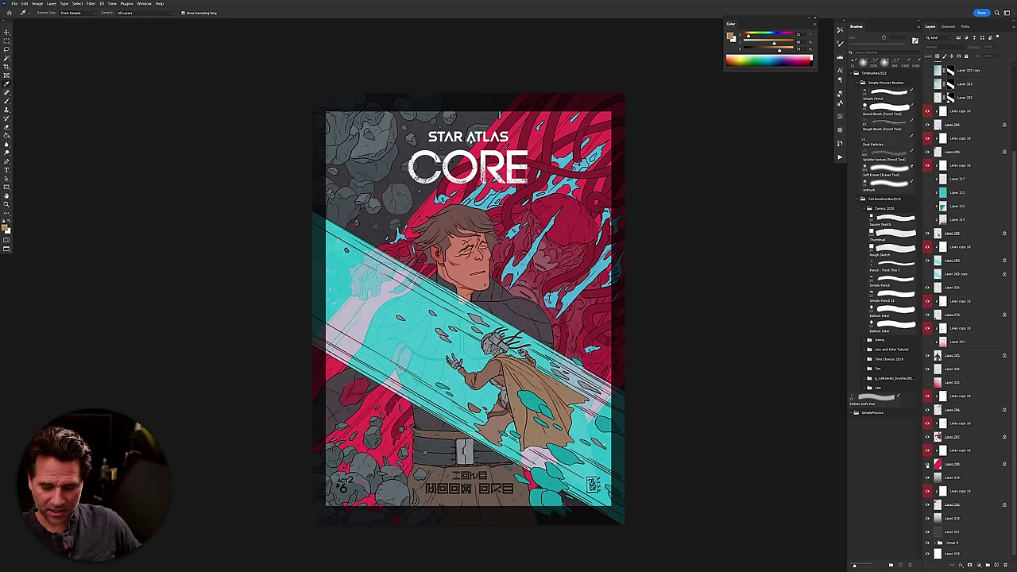
{"action": "left_click", "coordinate": [927, 450], "text": "alt"}
{"action": "left_click", "coordinate": [926, 451], "text": "alt"}
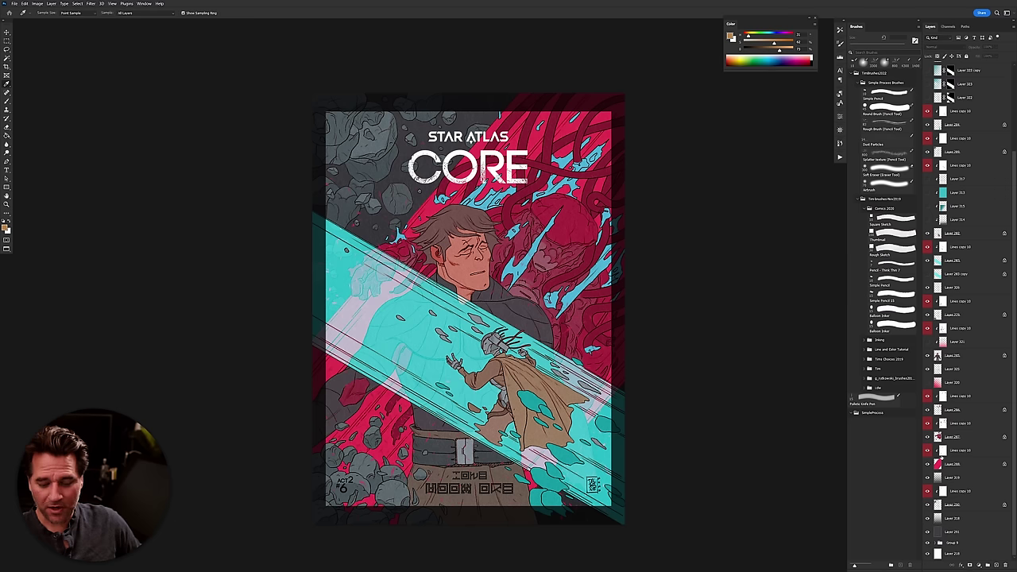
Try to move the red diagonal background flat together with its clipped line art.
{"action": "left_click", "coordinate": [962, 464]}
{"action": "left_click", "coordinate": [961, 450]}
{"action": "key", "text": "v"}
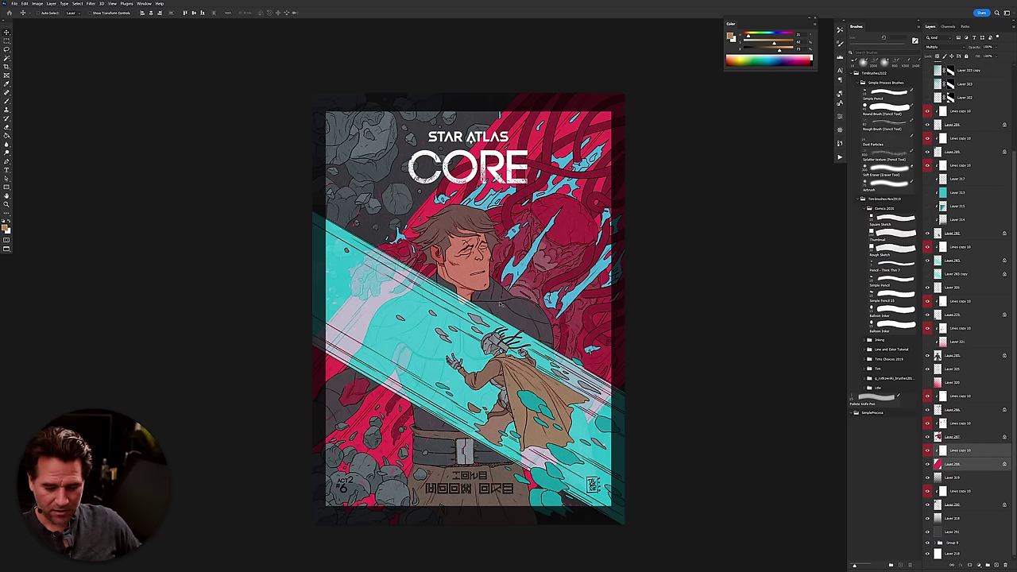
{"action": "mouse_move", "coordinate": [516, 299]}
{"action": "left_mouse_down"}
{"action": "mouse_move", "coordinate": [524, 293]}
{"action": "mouse_move", "coordinate": [508, 300]}
{"action": "left_mouse_up"}
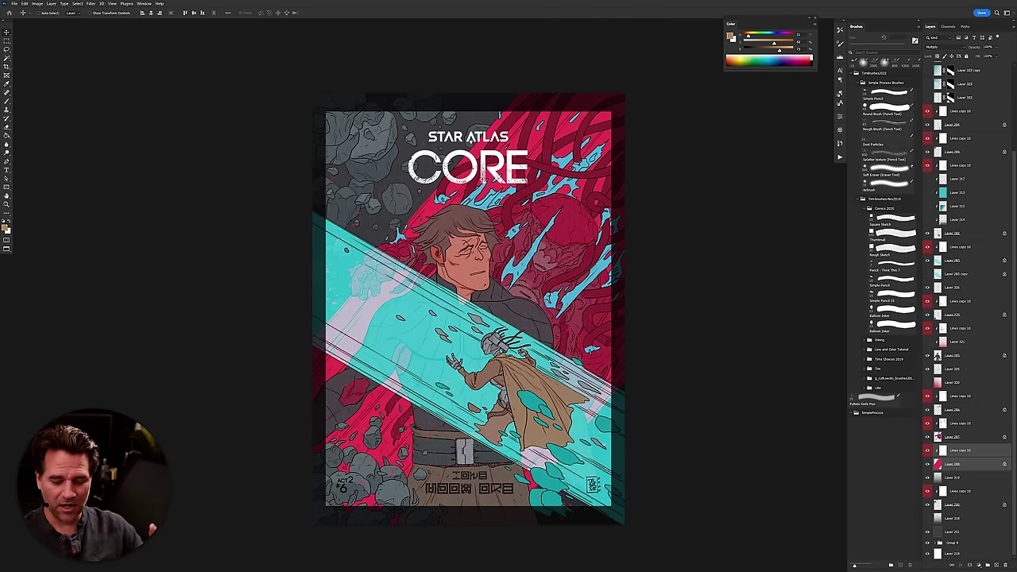
Restore the pink gradients over the background and the large man, and the caped figure's shading on Layers 314 and 315.
{"action": "left_click", "coordinate": [927, 383]}
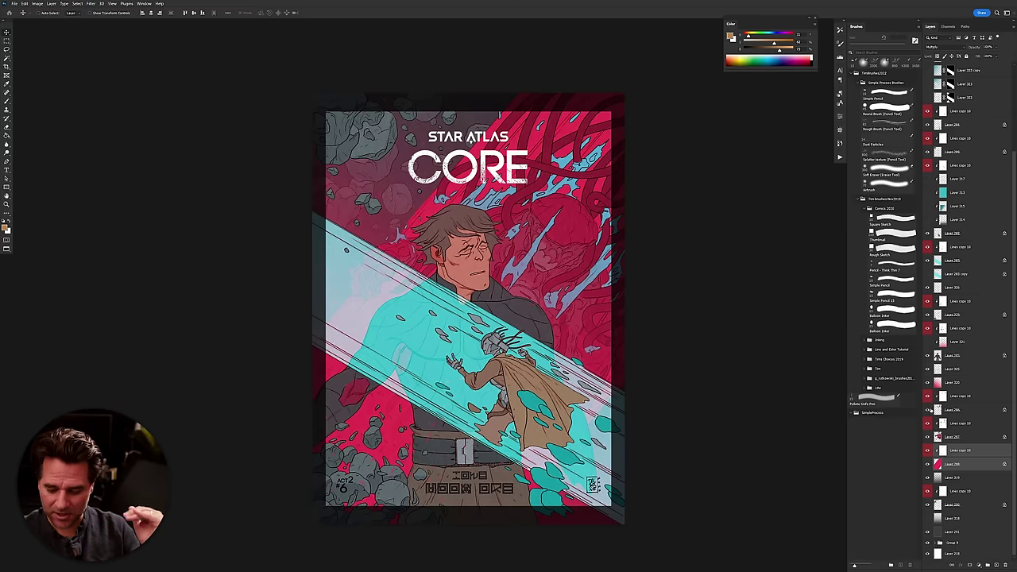
{"action": "left_click", "coordinate": [926, 343]}
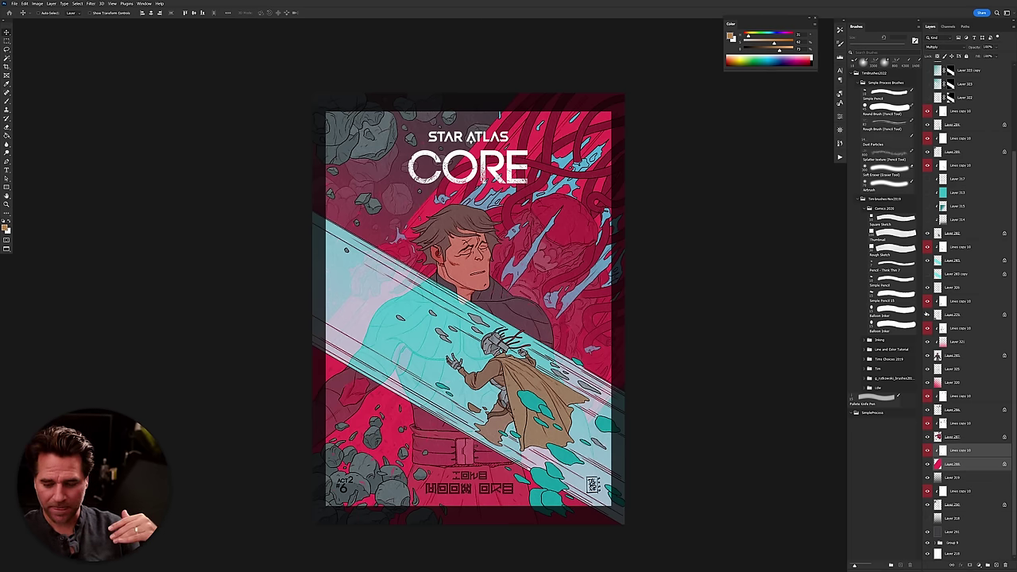
{"action": "left_click", "coordinate": [928, 220]}
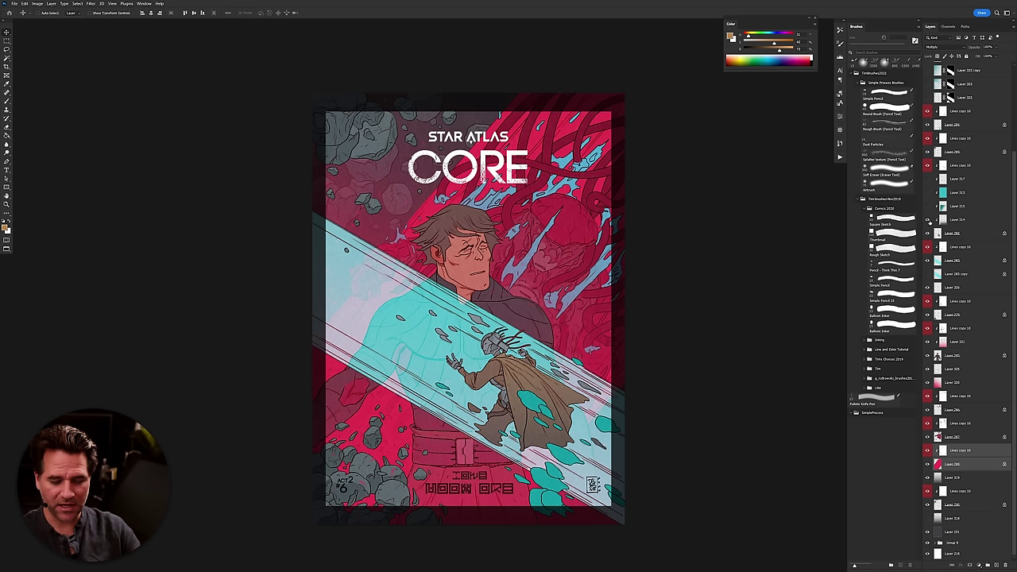
{"action": "left_click", "coordinate": [927, 206]}
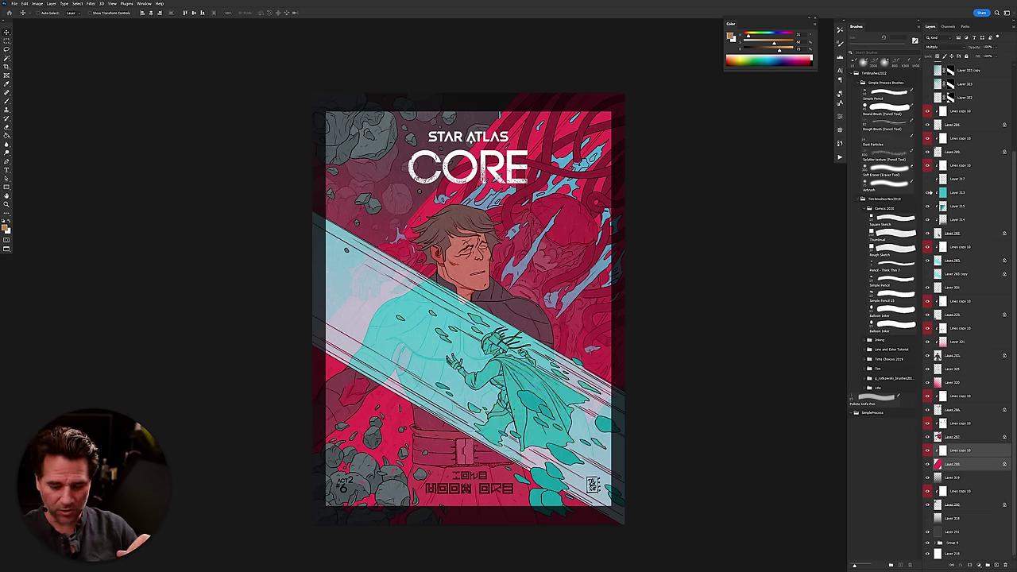
Compare the caped figure with the solid teal Layer 313 and shading Layers 315 and 314 switched off and on, leaving only Layer 313 hidden.
{"action": "left_click", "coordinate": [928, 193]}
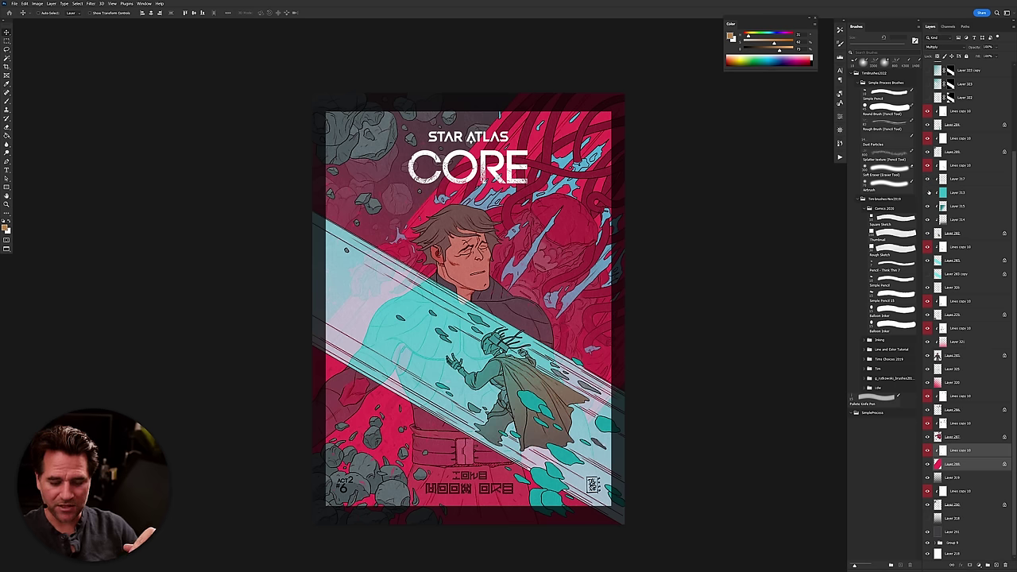
{"action": "left_click", "coordinate": [928, 192]}
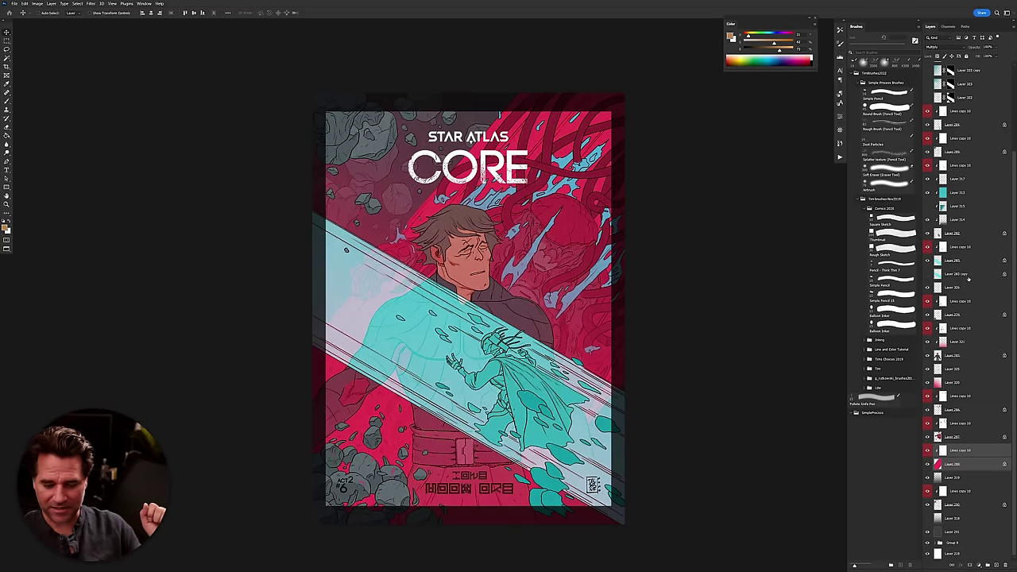
{"action": "left_click", "coordinate": [928, 192]}
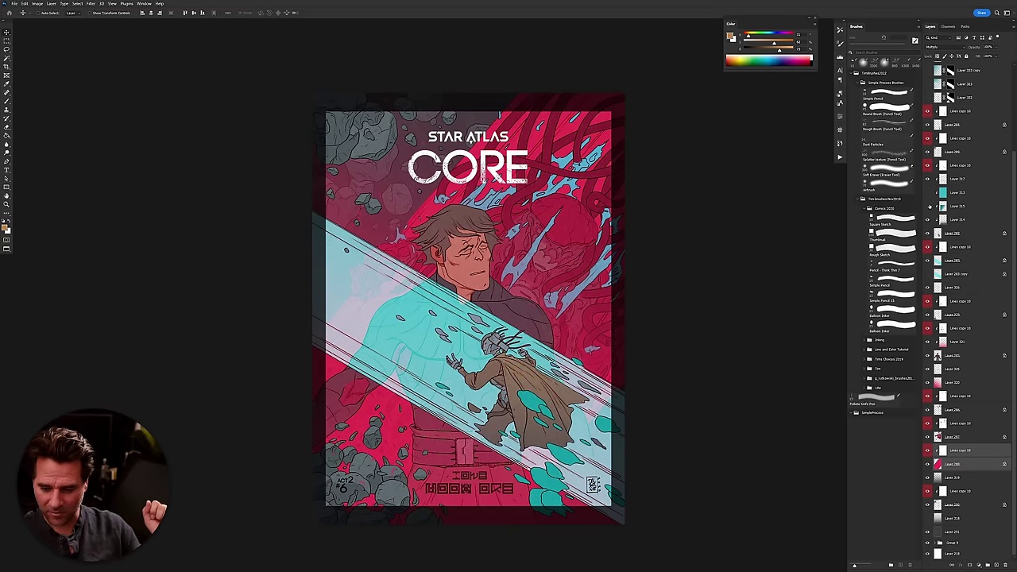
{"action": "left_click", "coordinate": [926, 206]}
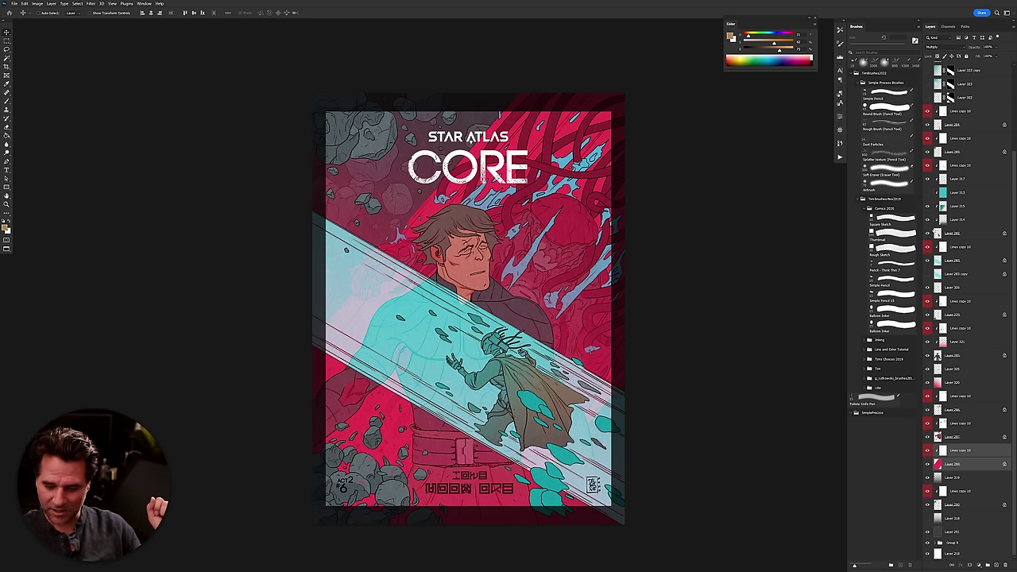
{"action": "left_click", "coordinate": [927, 220]}
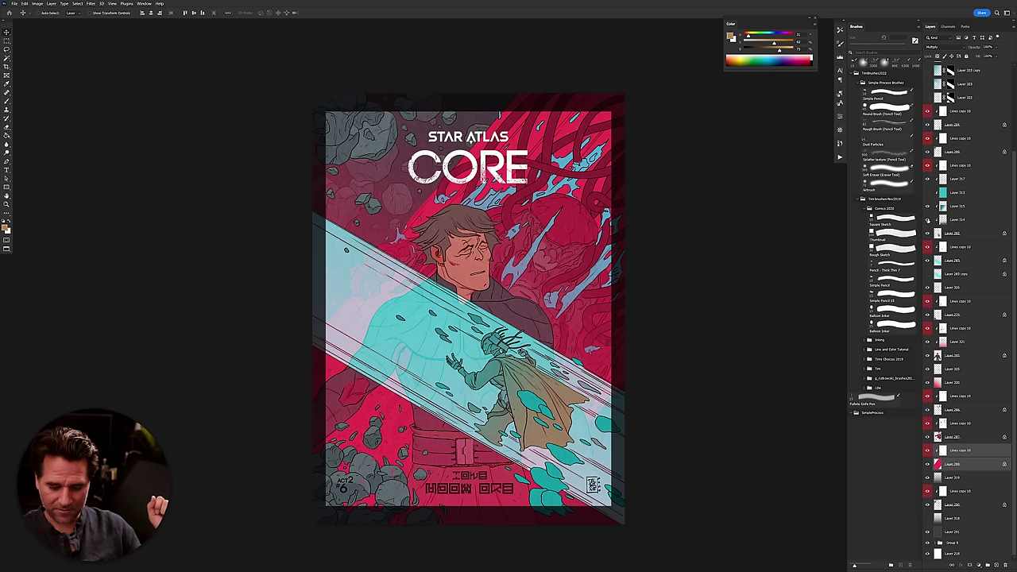
{"action": "left_click", "coordinate": [927, 220]}
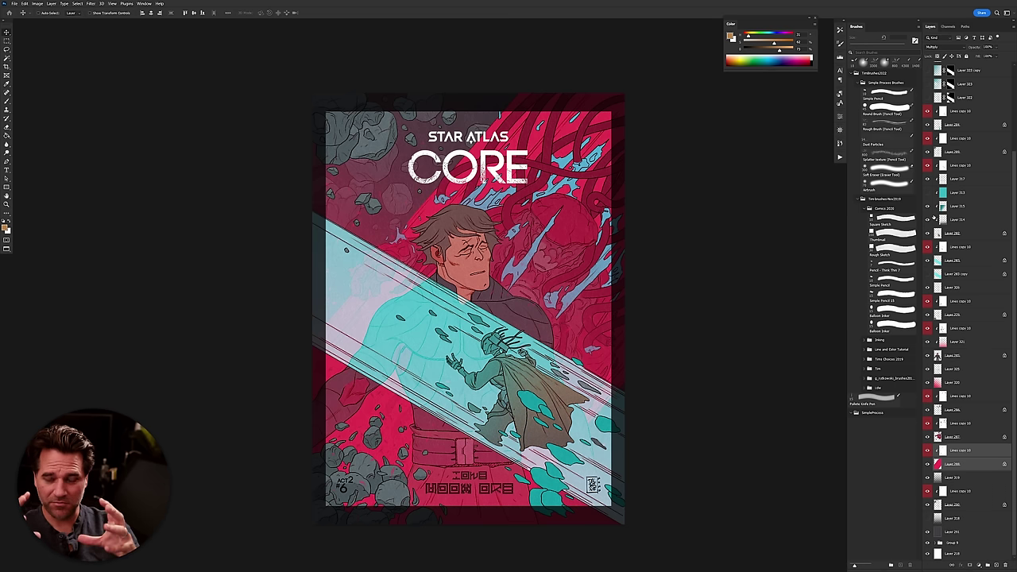
{"action": "scroll", "coordinate": [934, 215], "scroll_direction": "up", "scroll_amount": 3}
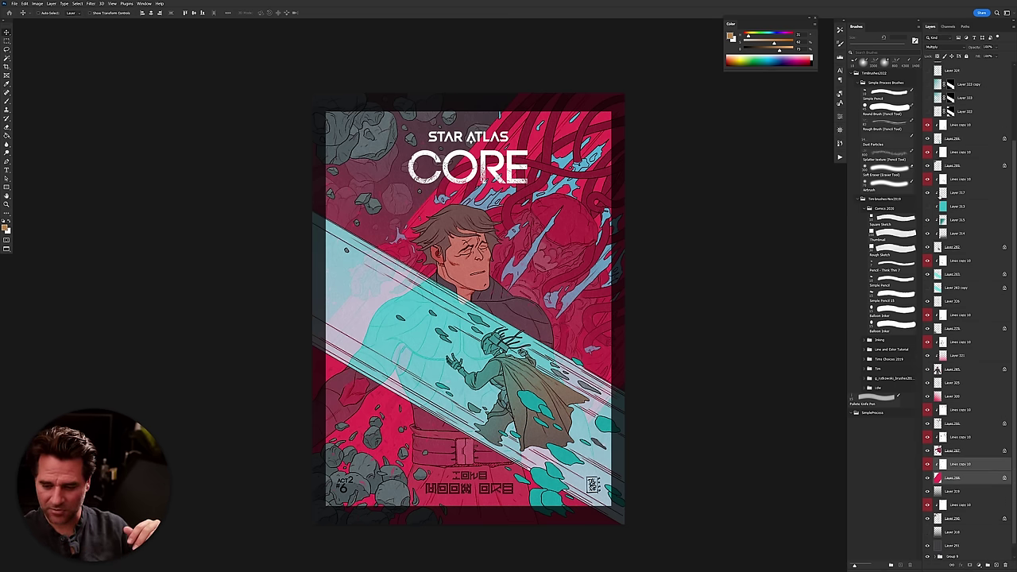
{"action": "scroll", "coordinate": [941, 205], "scroll_direction": "down", "scroll_amount": 2}
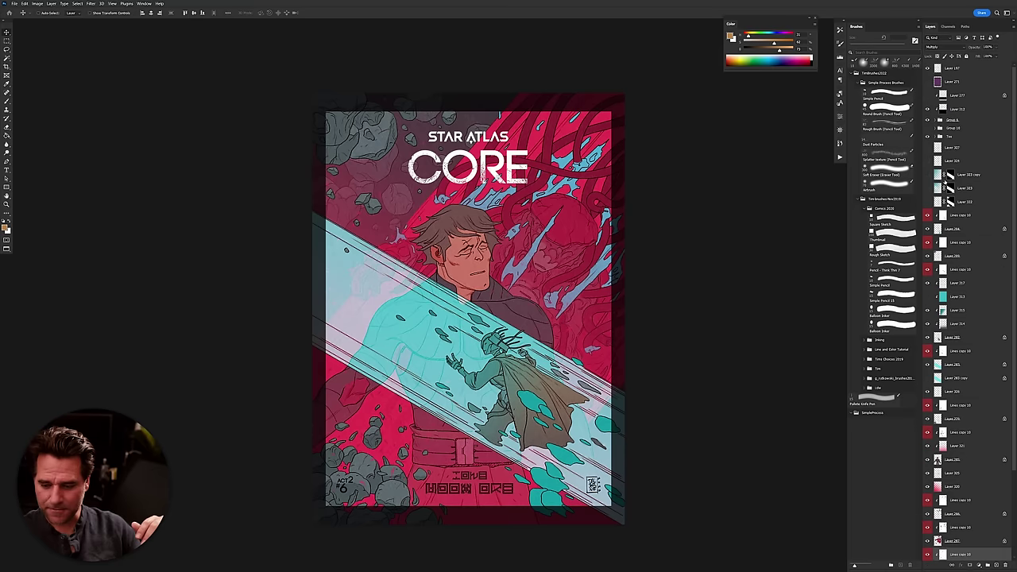
Show the masked teal overlay layers and the two texture layers above the line art on the CORE cover.
{"action": "scroll", "coordinate": [953, 226], "scroll_direction": "up", "scroll_amount": 2}
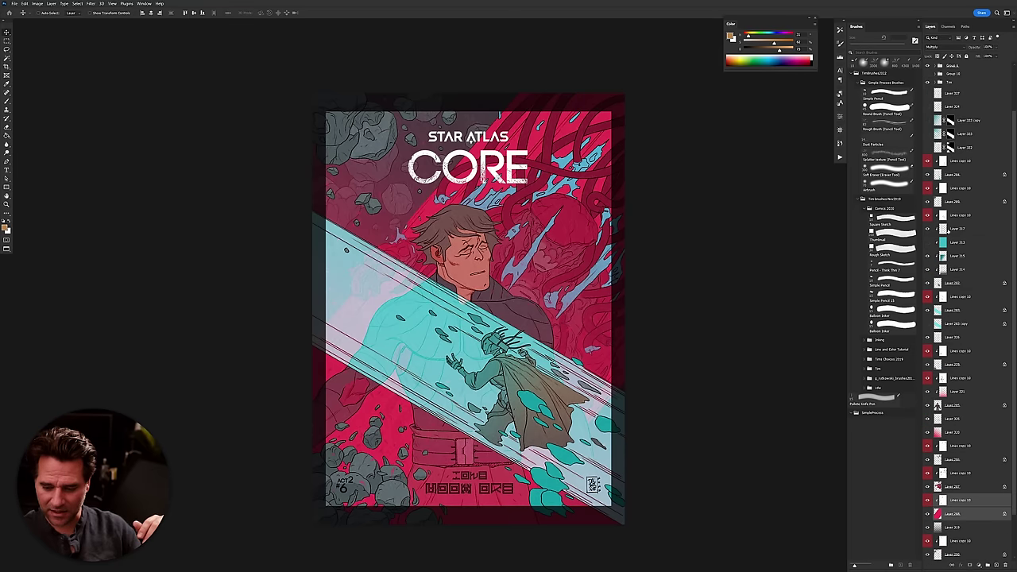
{"action": "scroll", "coordinate": [936, 225], "scroll_direction": "up", "scroll_amount": 3}
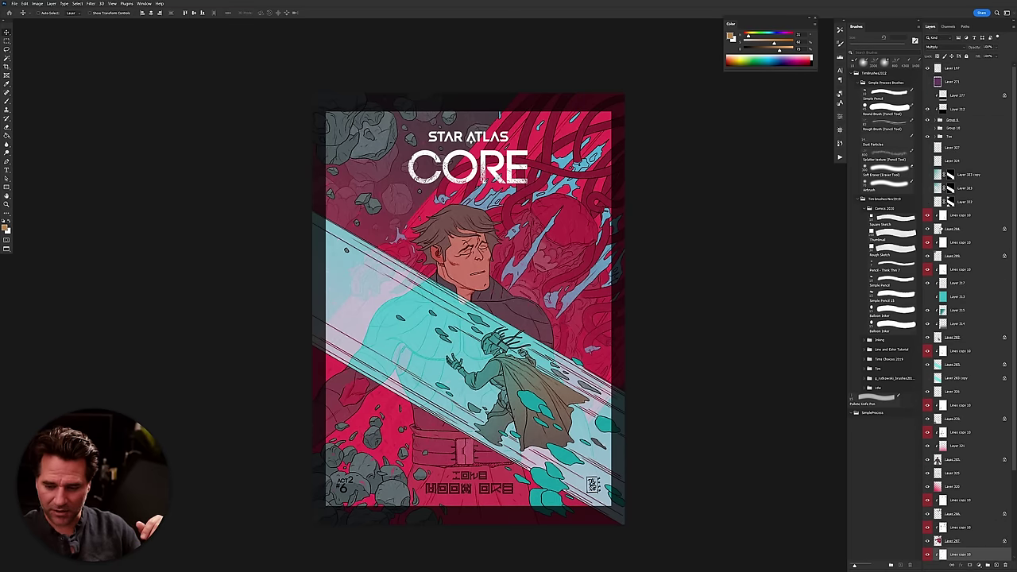
{"action": "left_click", "coordinate": [927, 202]}
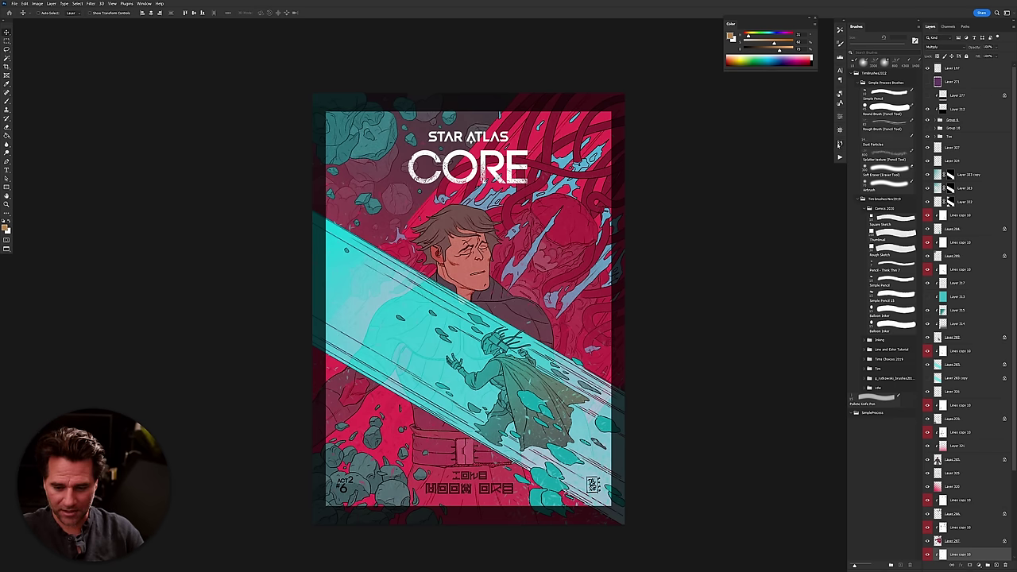
Revert the cover to its originally opened History snapshot and examine the teal beam around the caped figure.
{"action": "left_click", "coordinate": [839, 143]}
{"action": "left_click", "coordinate": [781, 152]}
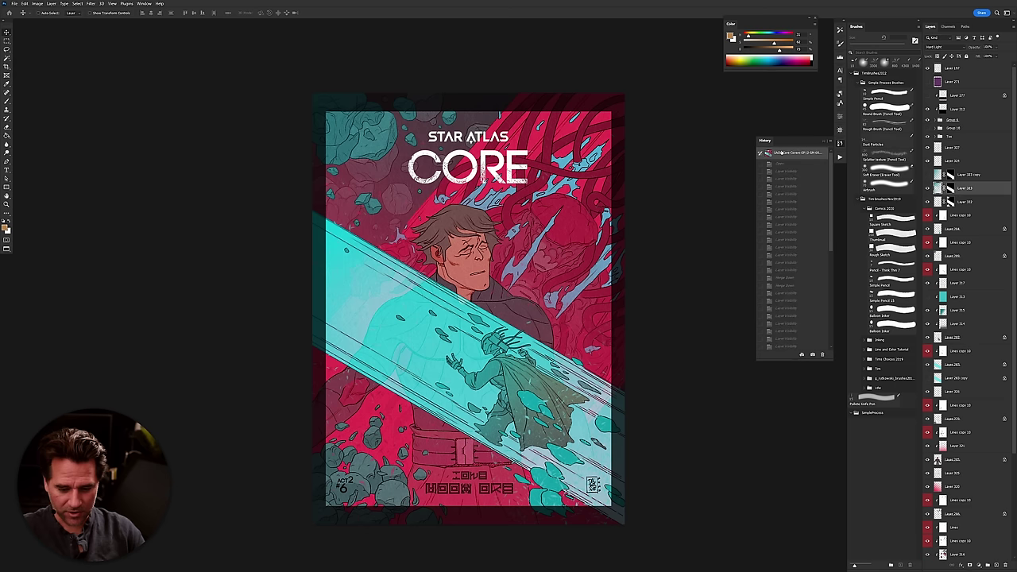
{"action": "left_click", "coordinate": [609, 21]}
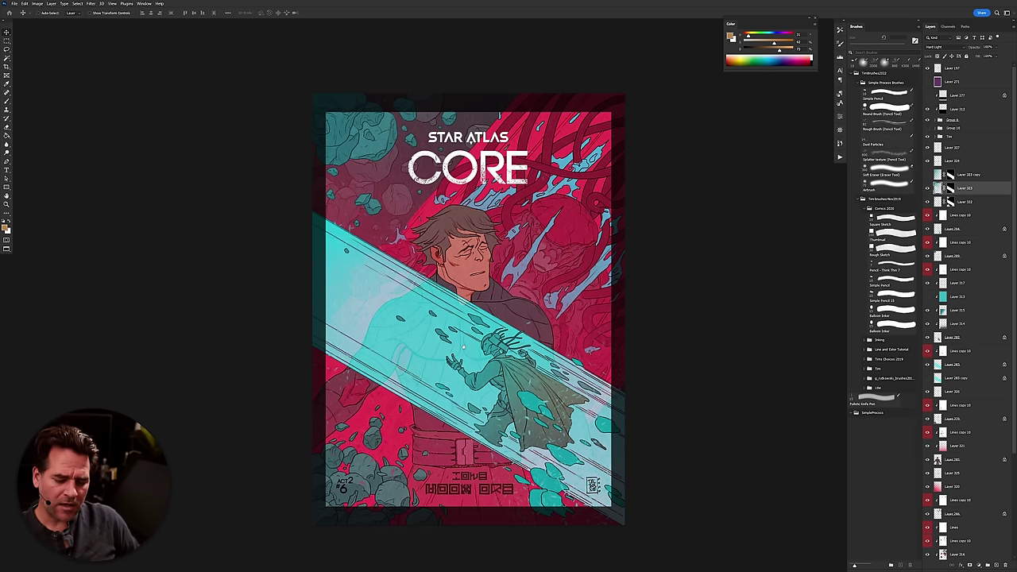
{"action": "left_click_drag", "start_coordinate": [464, 338], "coordinate": [473, 348]}
{"action": "scroll", "coordinate": [473, 349], "scroll_direction": "up", "scroll_amount": 4}
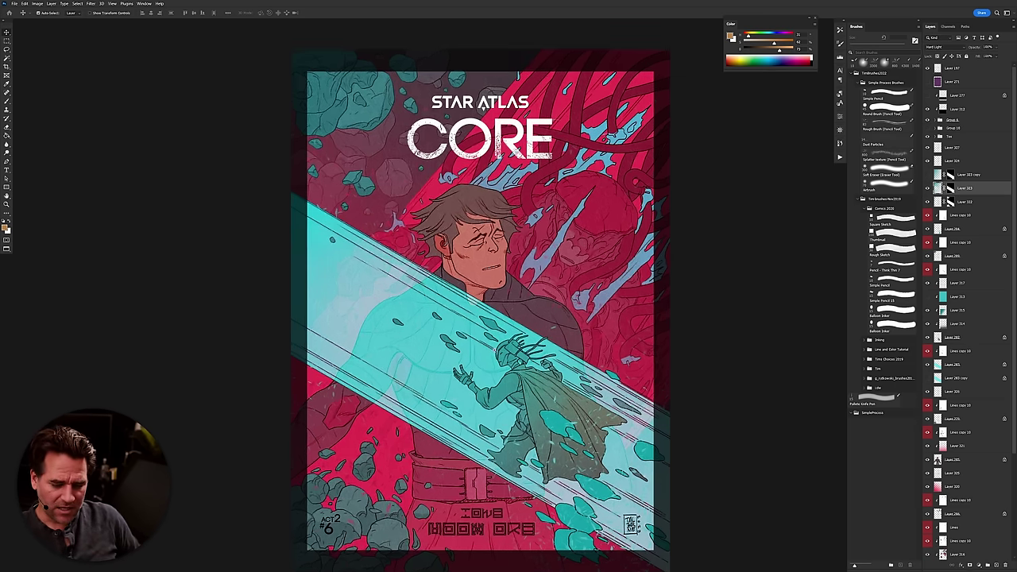
{"action": "scroll", "coordinate": [473, 350], "scroll_direction": "down", "scroll_amount": 2}
{"action": "left_click_drag", "start_coordinate": [497, 360], "coordinate": [483, 347]}
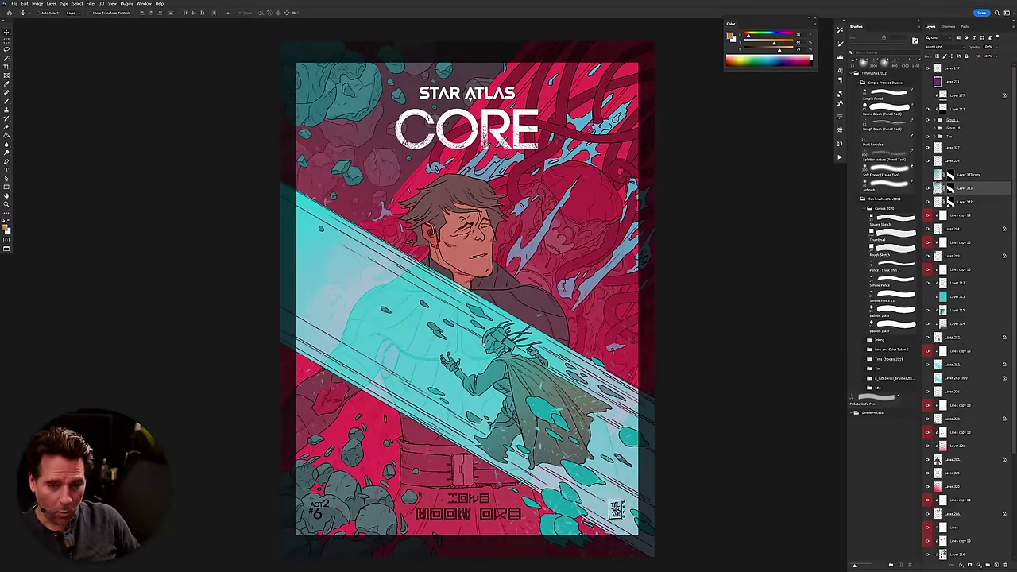